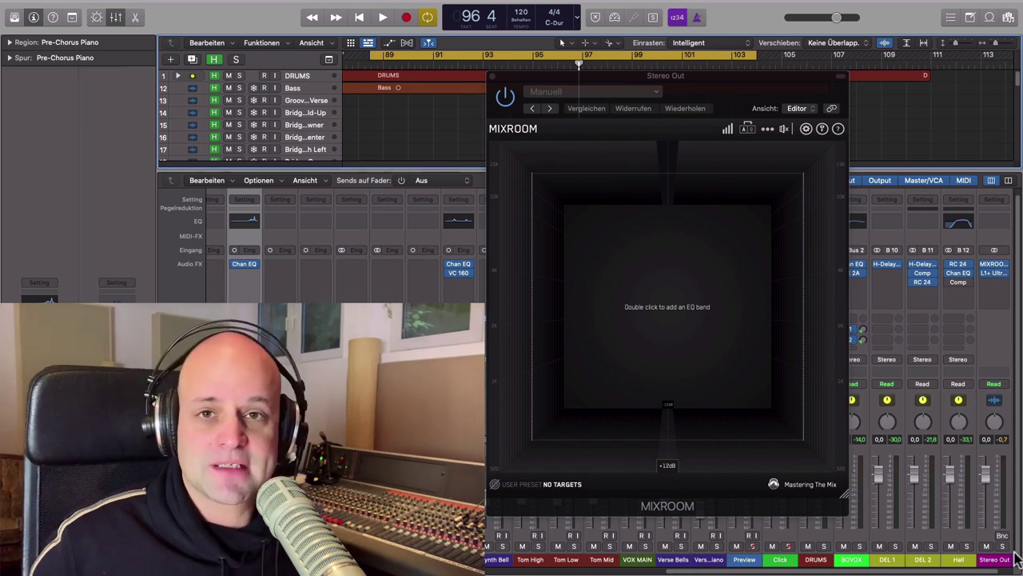
Step: Play the mix briefly without EQ bands and load the Warm target from MIXROOM's Pop mix/master presets
{"action": "key", "text": "space"}
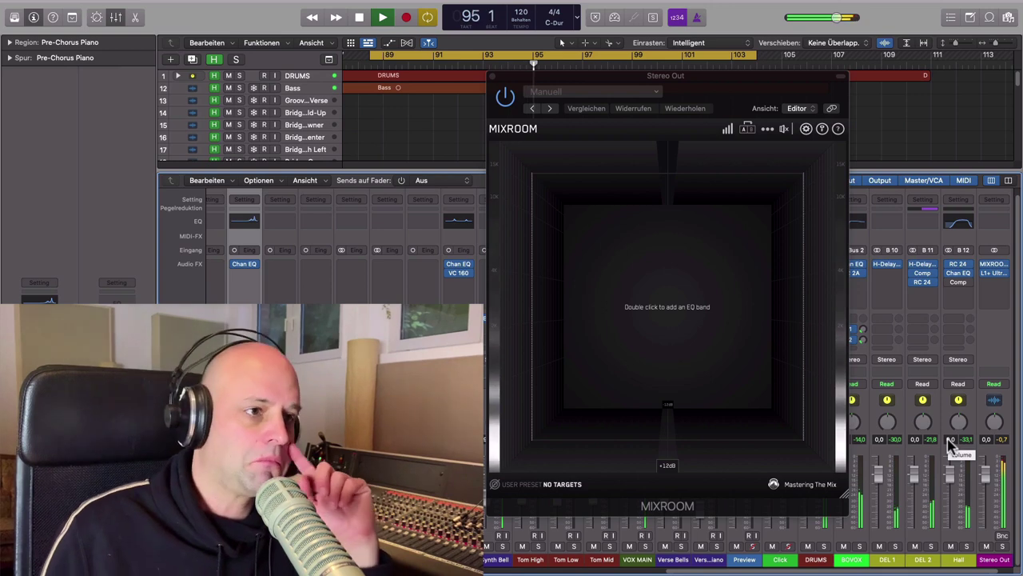
{"action": "key", "text": "space"}
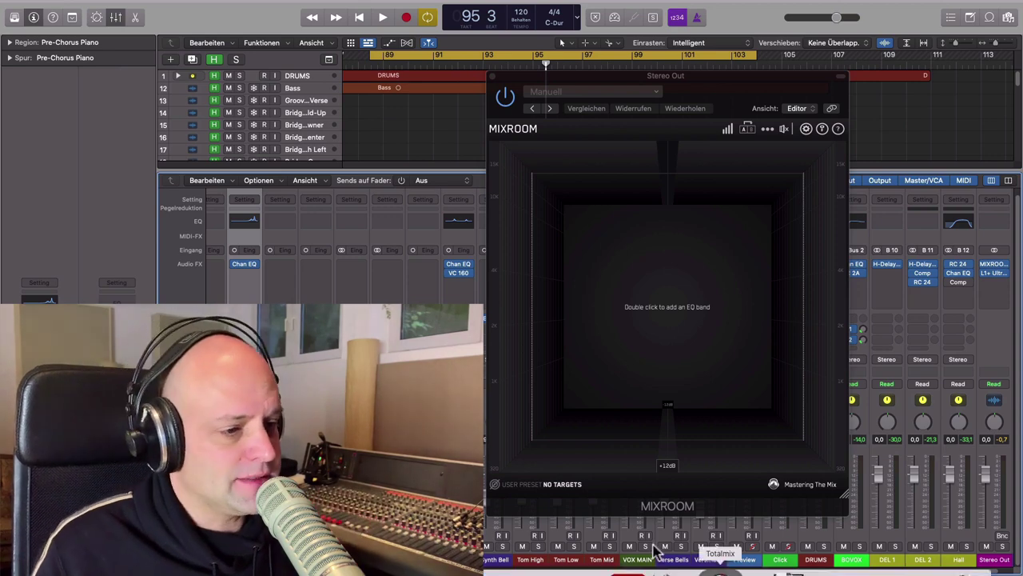
{"action": "left_click", "coordinate": [563, 486]}
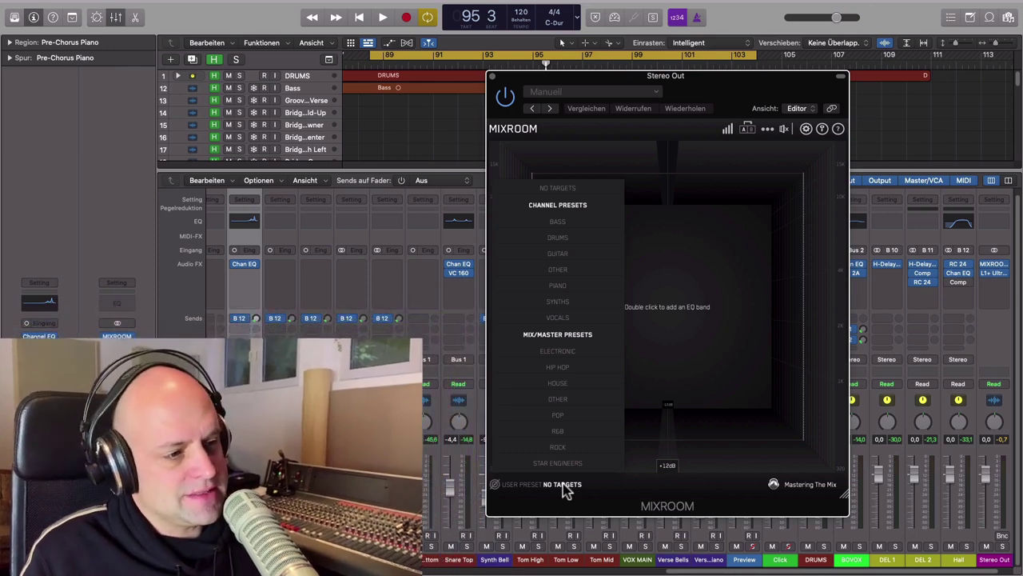
{"action": "mouse_move", "coordinate": [559, 417]}
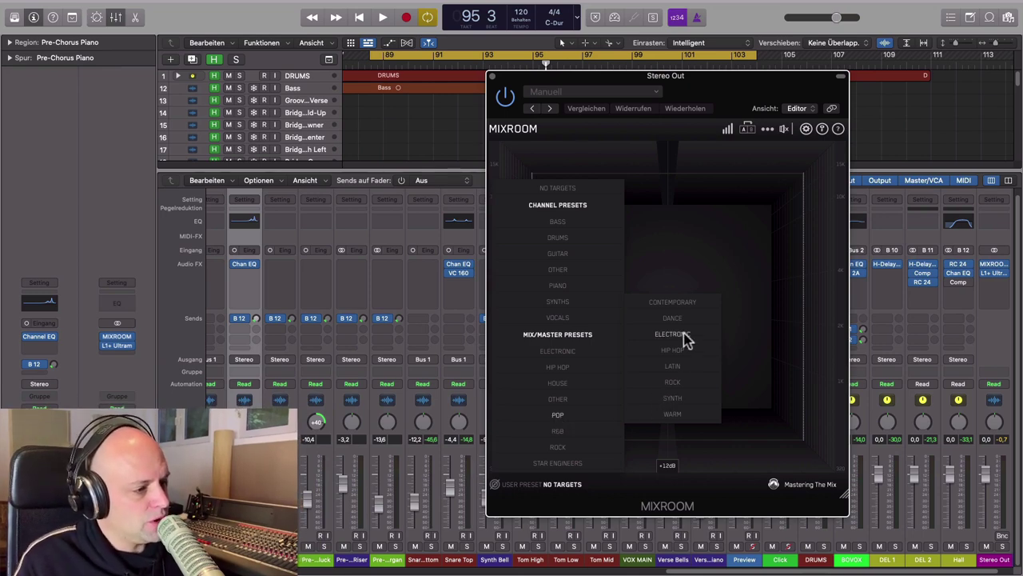
{"action": "left_click", "coordinate": [672, 414]}
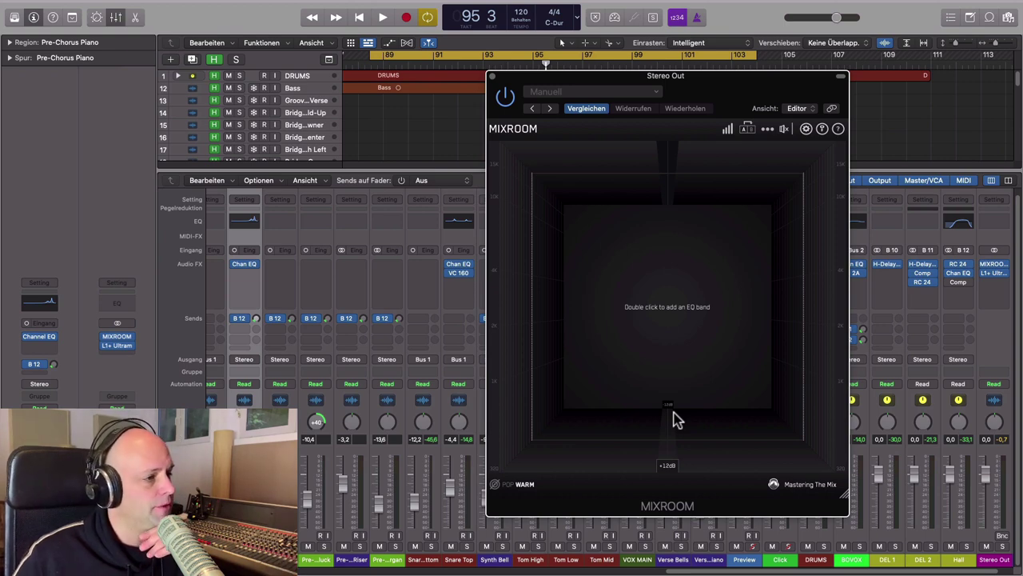
Step: Play the looped section, add smart bands for the Pop Warm target, and stop playback
{"action": "key", "text": "space"}
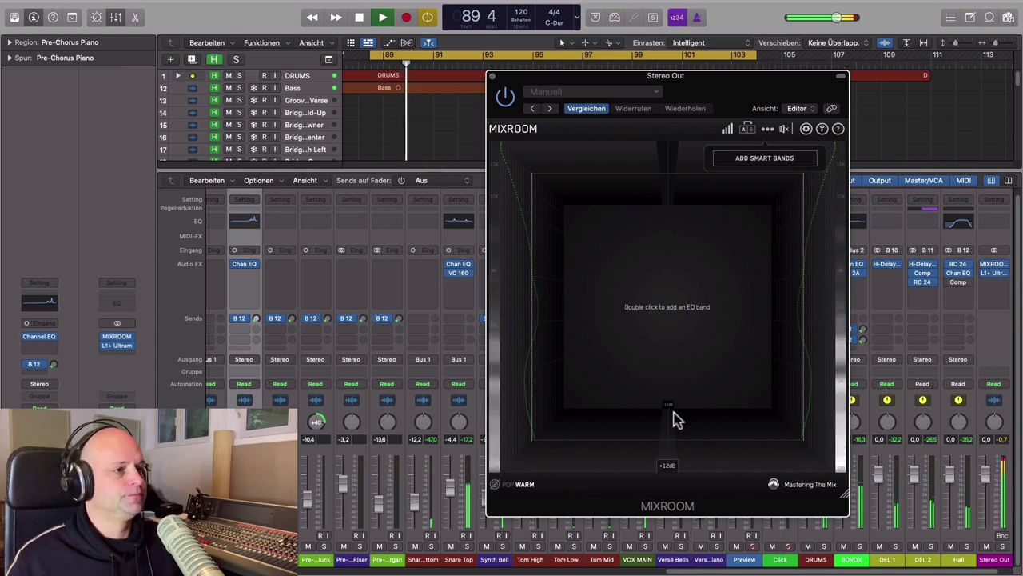
{"action": "left_click", "coordinate": [770, 162]}
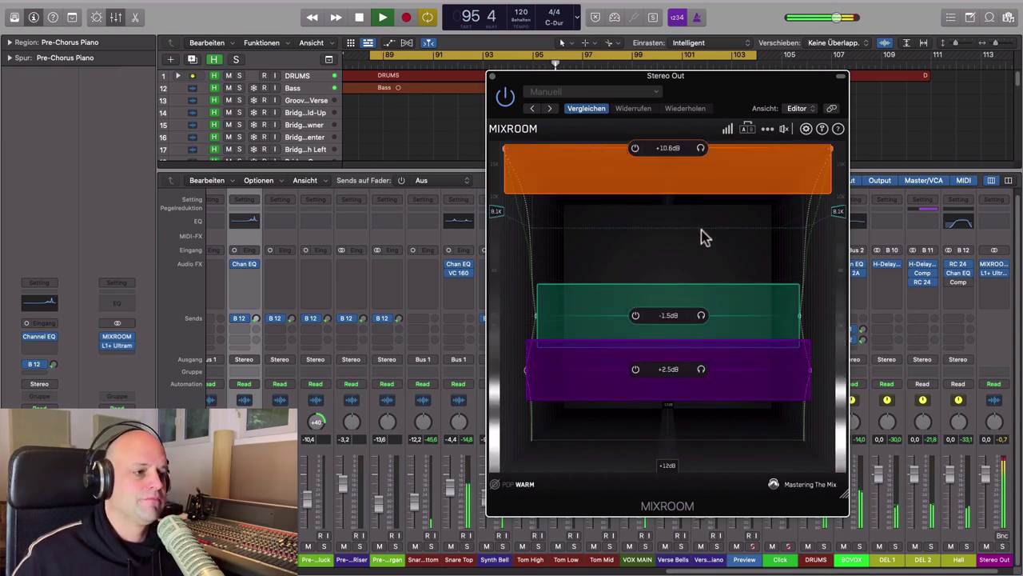
{"action": "key", "text": "space"}
Step: Examine MIXROOM's filter phase, filter mode and band options, and its output gain control
{"action": "left_click", "coordinate": [767, 129]}
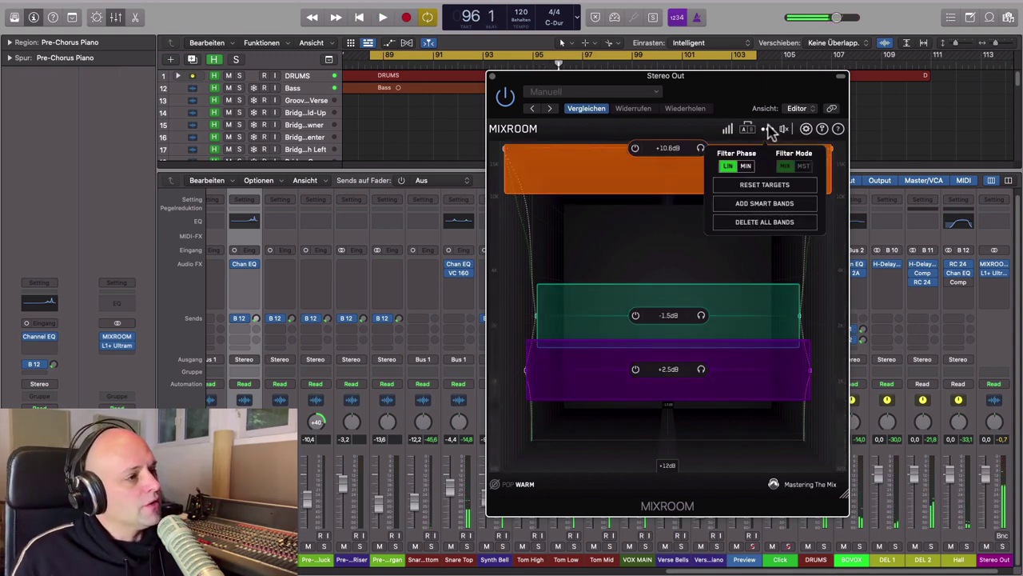
{"action": "left_click", "coordinate": [769, 131]}
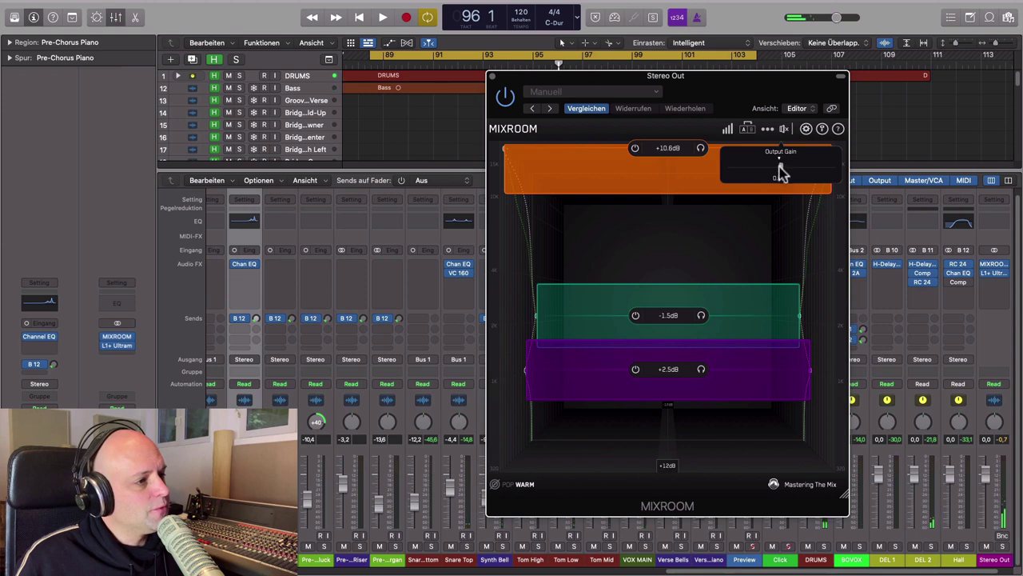
{"action": "left_click_drag", "start_coordinate": [781, 173], "coordinate": [781, 176]}
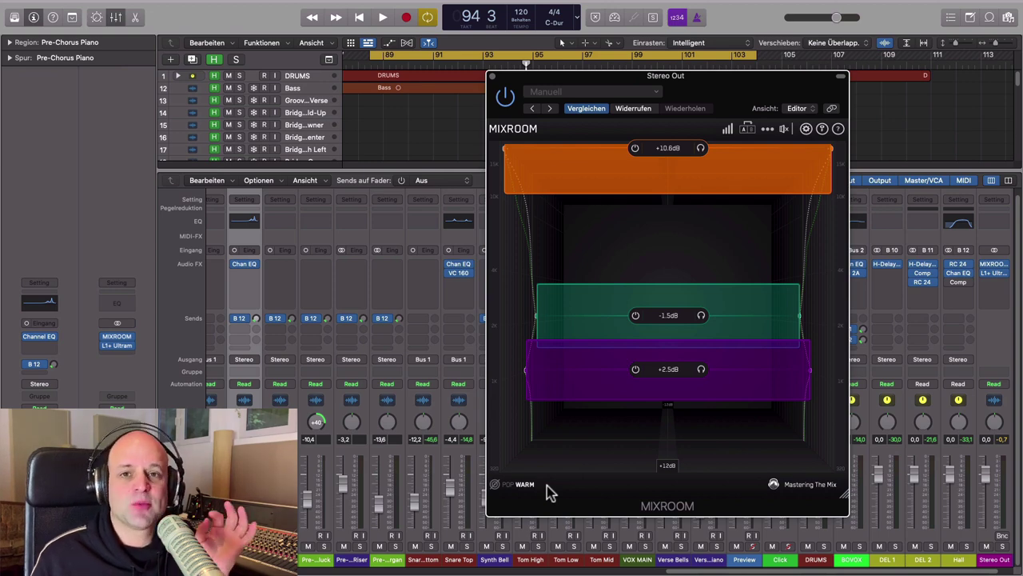
Step: Delete all EQ bands from both the Pop Warm and the Pop Synth A/B settings
{"action": "left_click", "coordinate": [767, 128]}
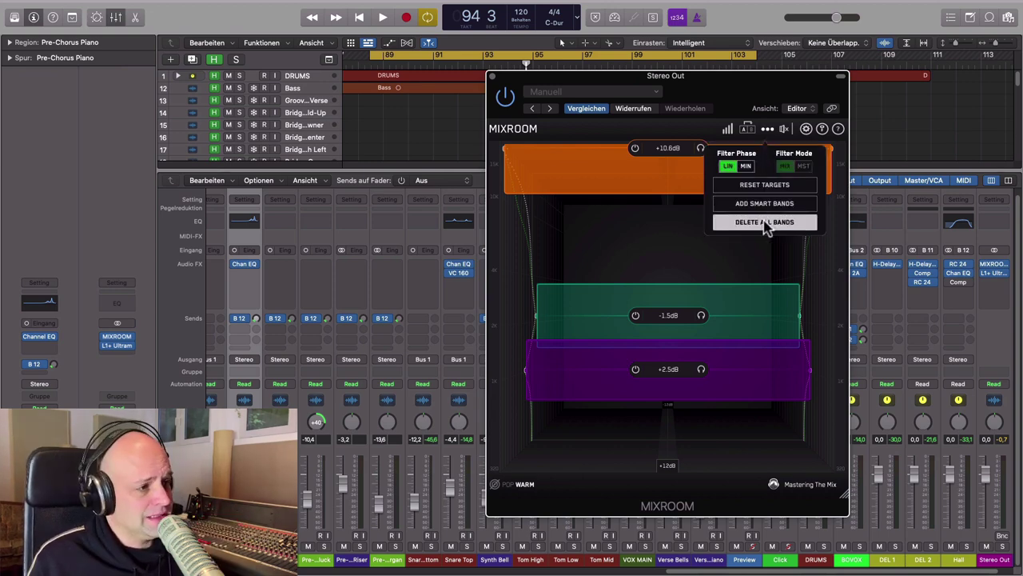
{"action": "left_click", "coordinate": [765, 222]}
{"action": "left_click", "coordinate": [768, 129]}
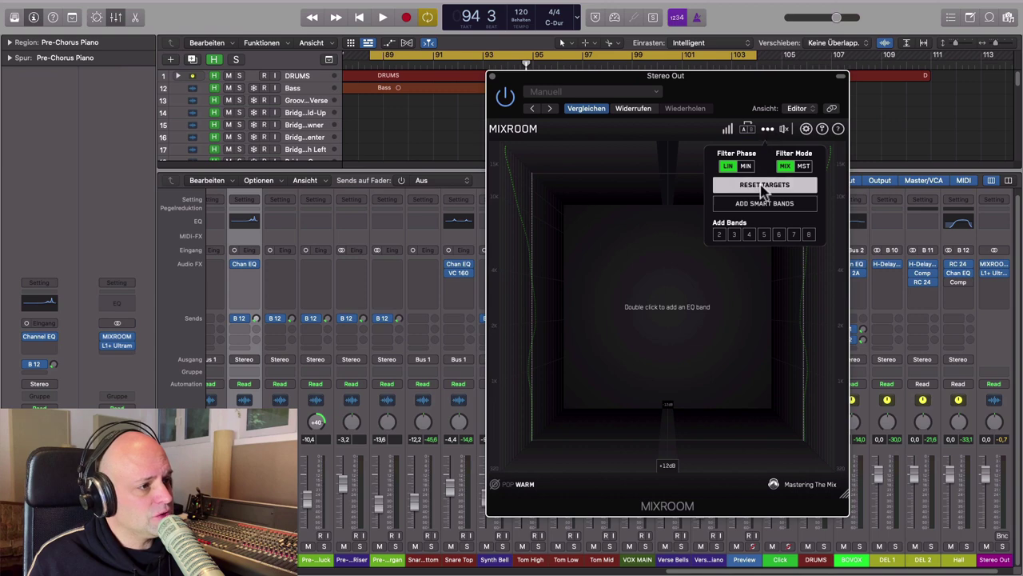
{"action": "left_click", "coordinate": [747, 129]}
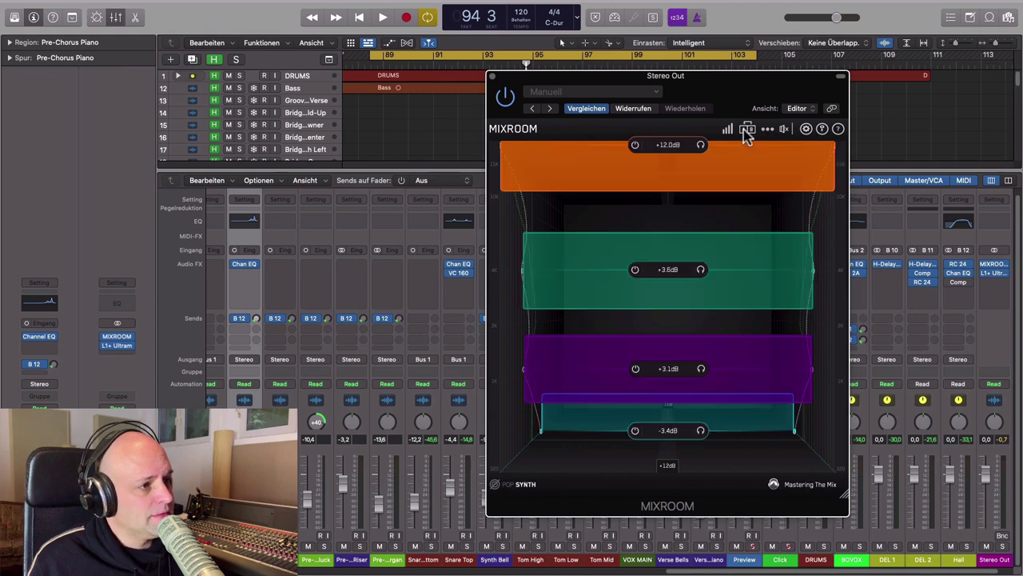
{"action": "left_click", "coordinate": [768, 129]}
{"action": "left_click", "coordinate": [768, 223]}
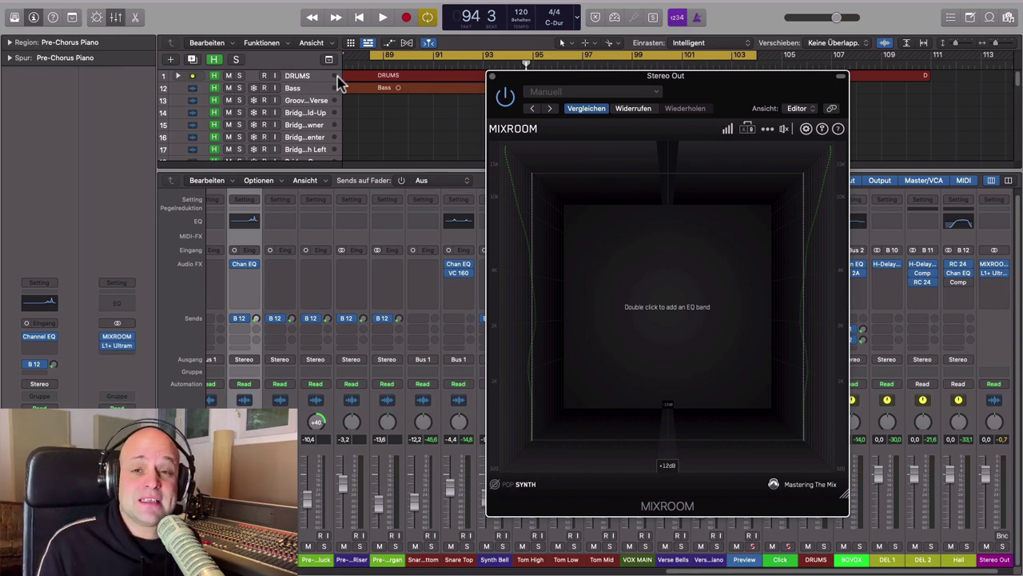
Step: Load Referenz.wav from the desktop into MIXROOM's reference area and create custom targets from it
{"action": "mouse_move", "coordinate": [32, 8]}
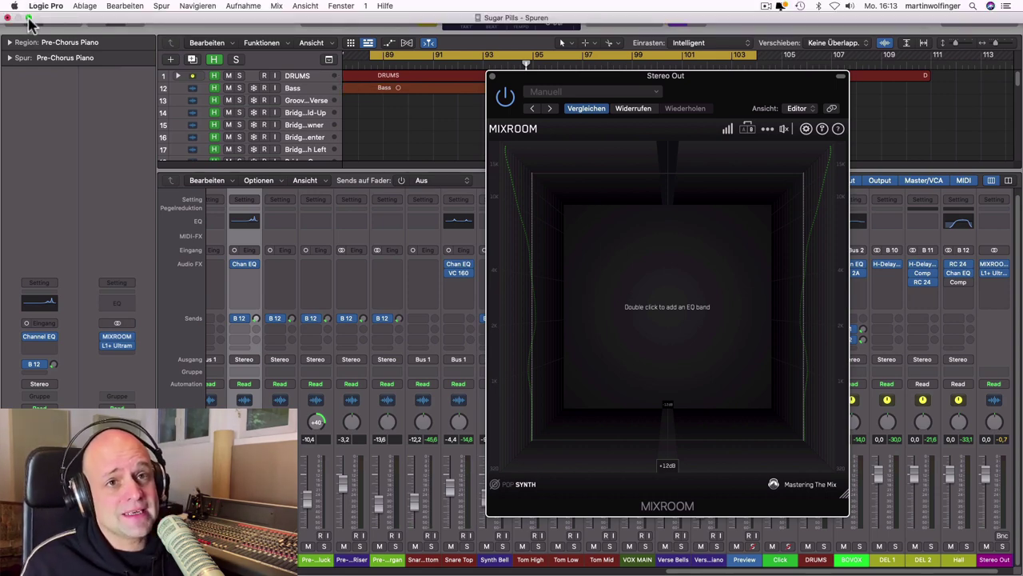
{"action": "left_click", "coordinate": [495, 486]}
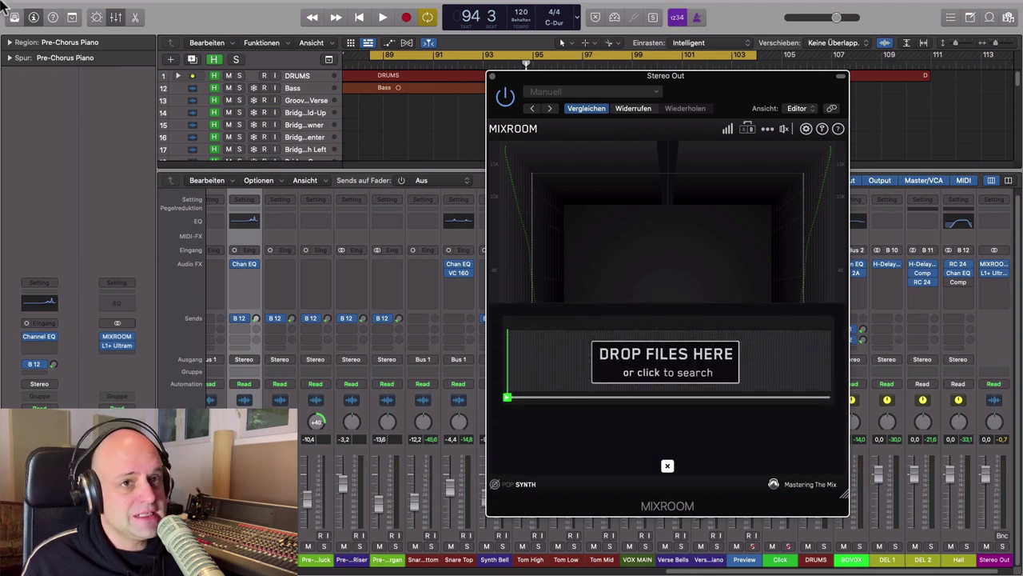
{"action": "left_click", "coordinate": [28, 17]}
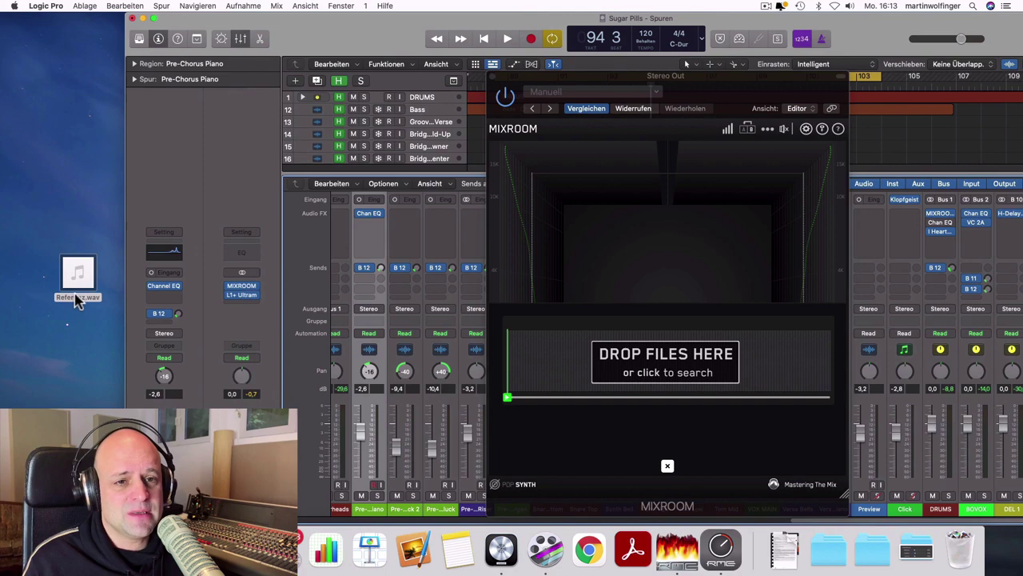
{"action": "left_click_drag", "start_coordinate": [77, 299], "coordinate": [672, 383]}
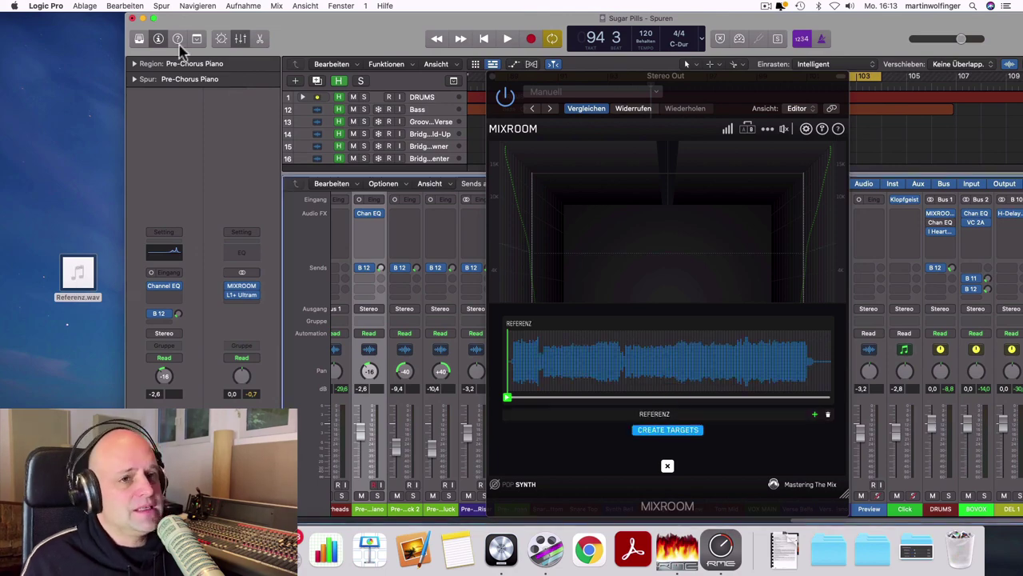
{"action": "left_click", "coordinate": [154, 18]}
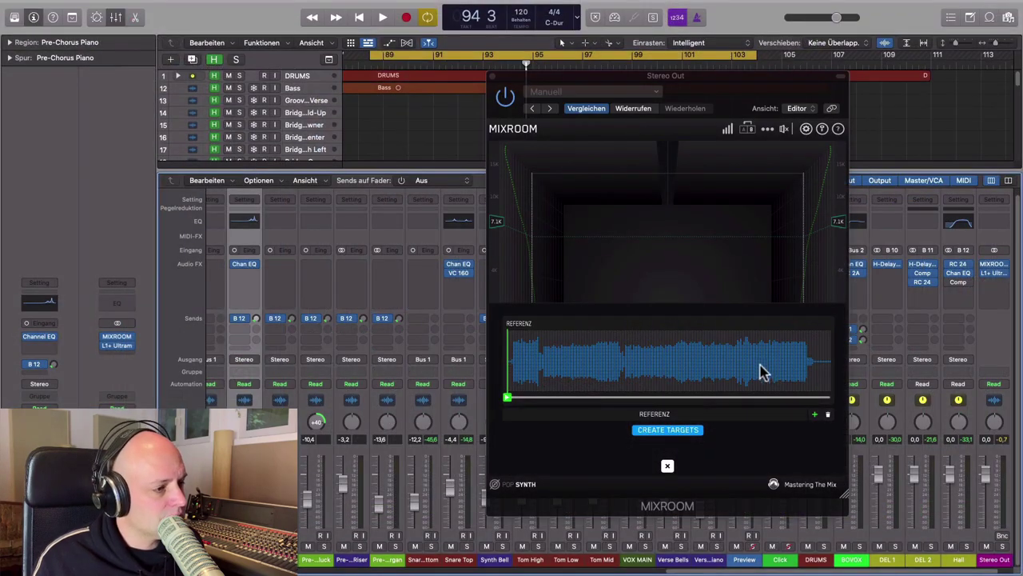
{"action": "left_click_drag", "start_coordinate": [754, 364], "coordinate": [797, 370]}
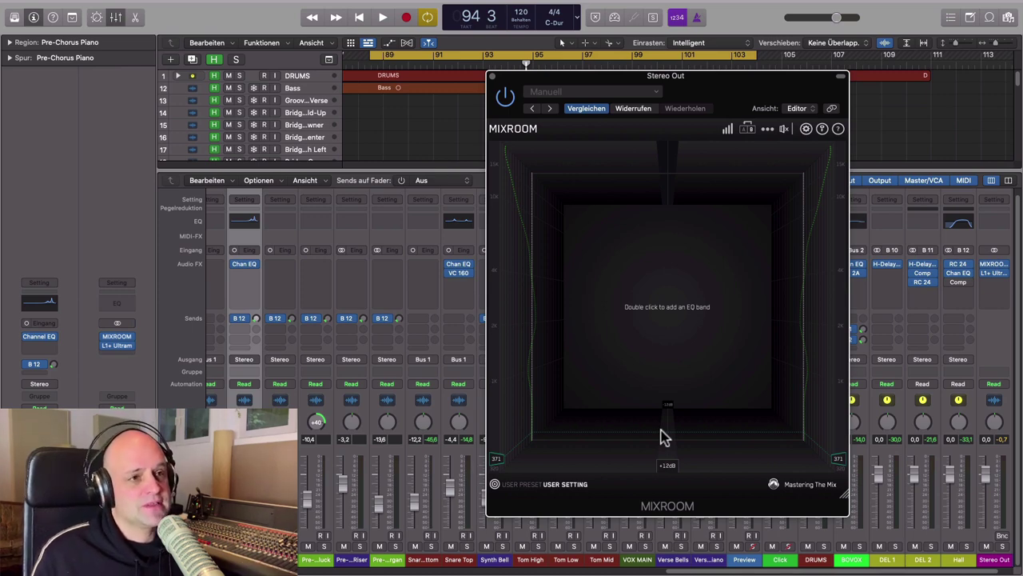
Step: Play the looped section, add smart bands matching the custom reference targets, and stop playback
{"action": "key", "text": "space"}
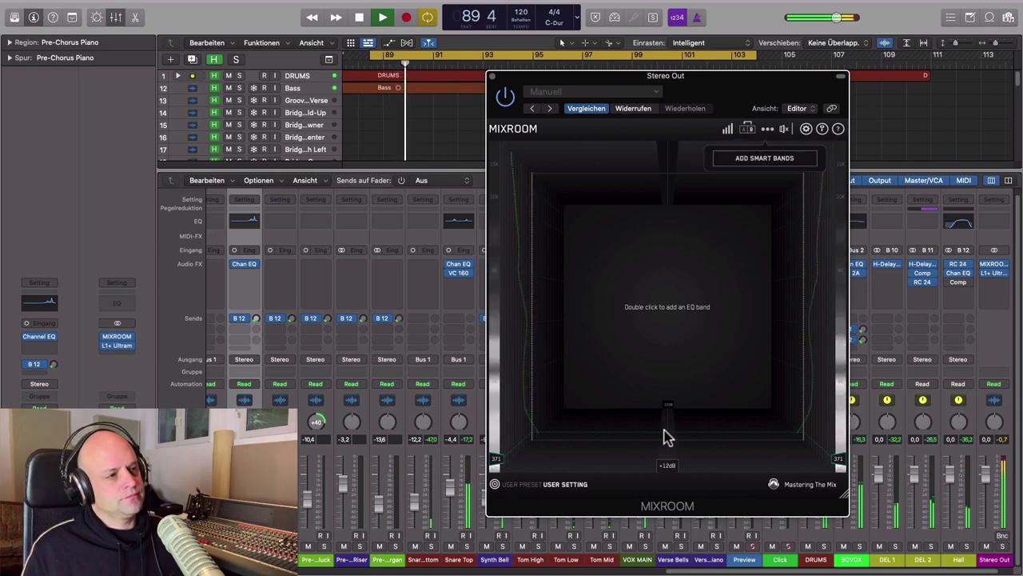
{"action": "left_click", "coordinate": [779, 160]}
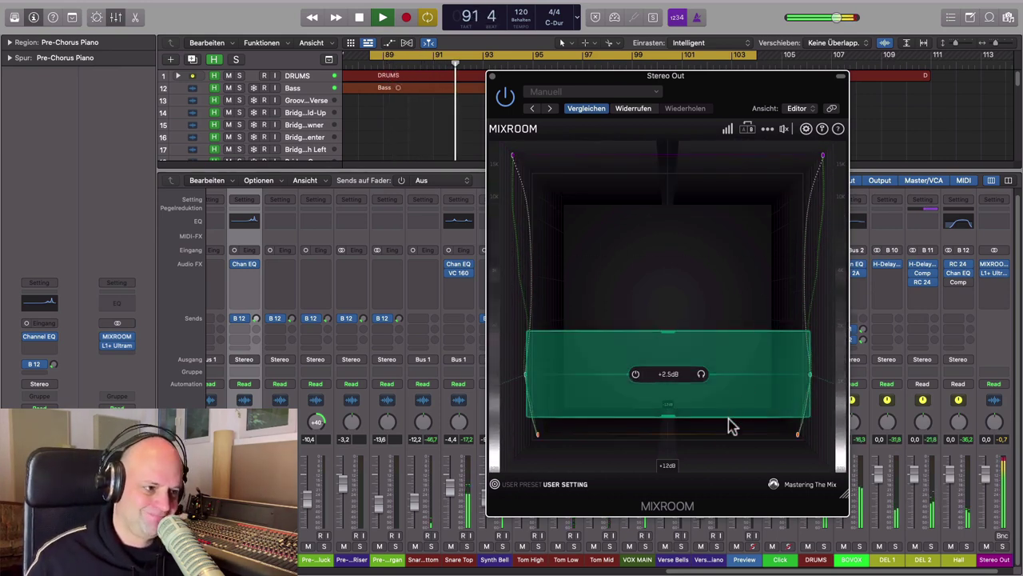
{"action": "mouse_move", "coordinate": [783, 130]}
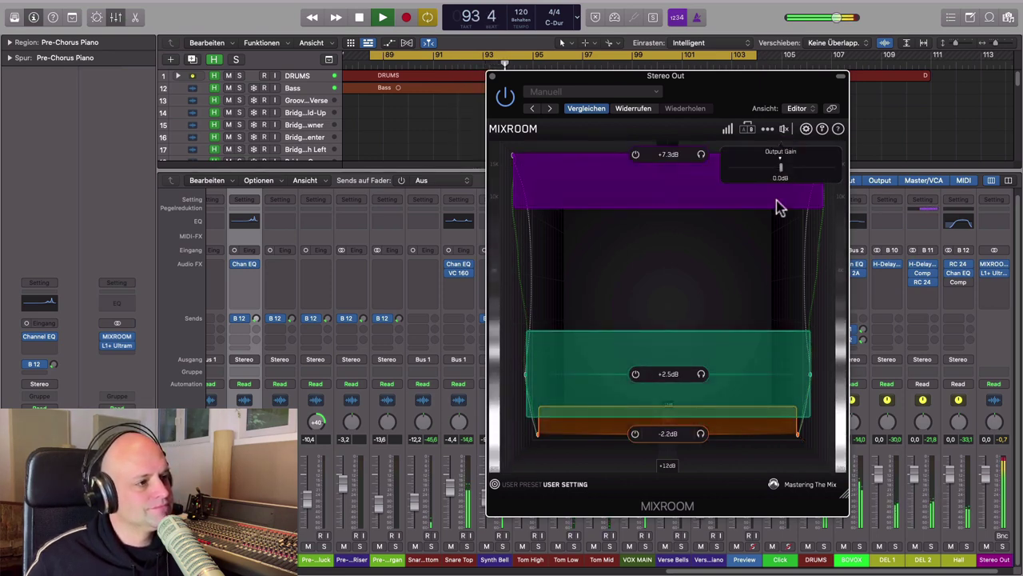
{"action": "key", "text": "space"}
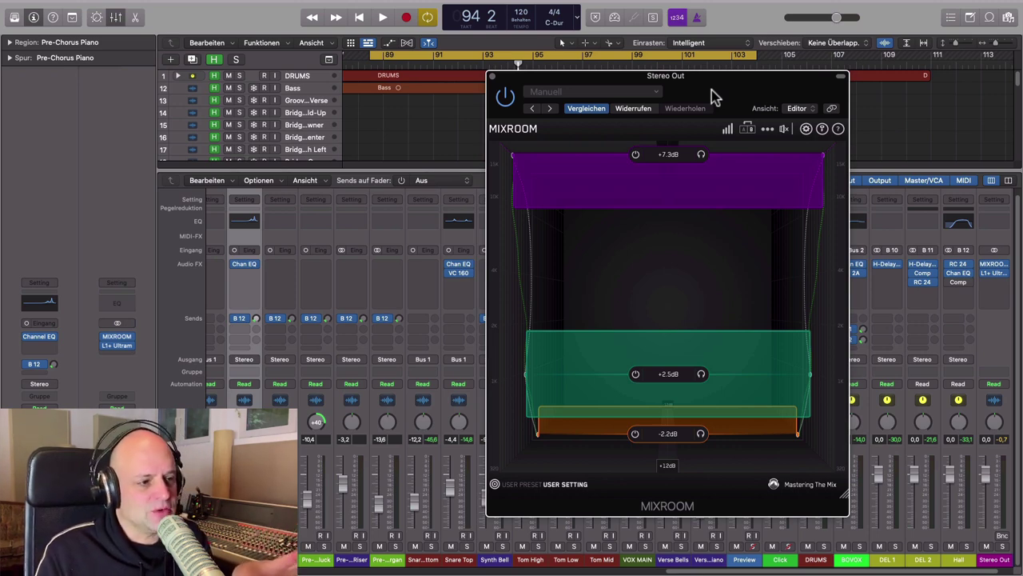
Step: Play the section with MIXROOM bypassed and re-enable it to compare the mix without and with the EQ
{"action": "mouse_move", "coordinate": [726, 134]}
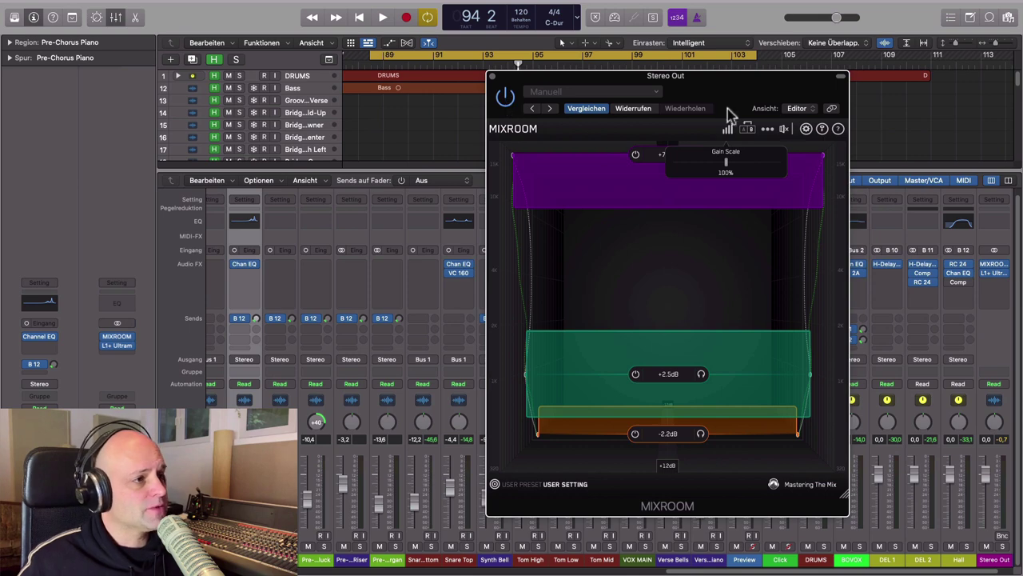
{"action": "left_click", "coordinate": [784, 130]}
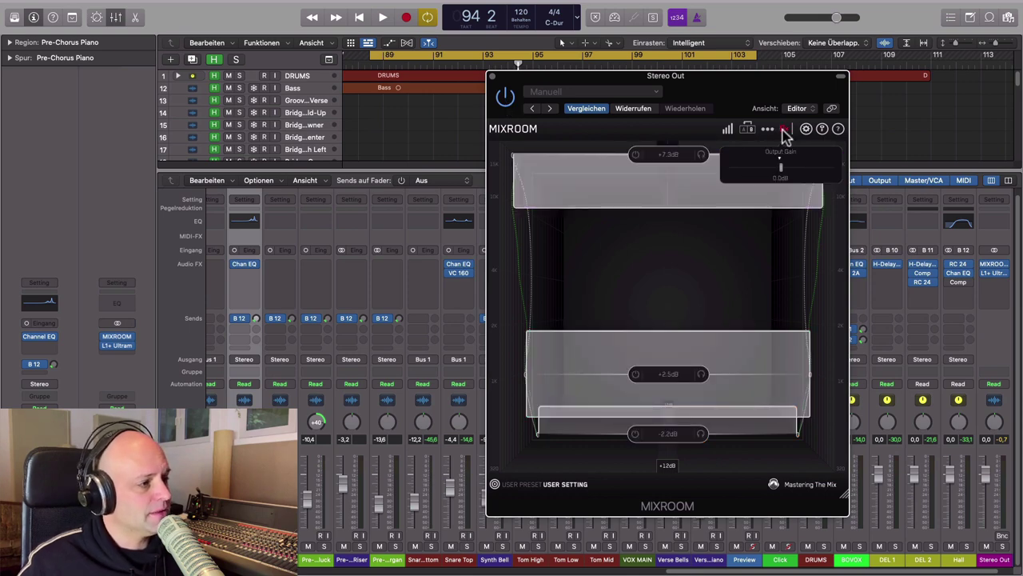
{"action": "key", "text": "space"}
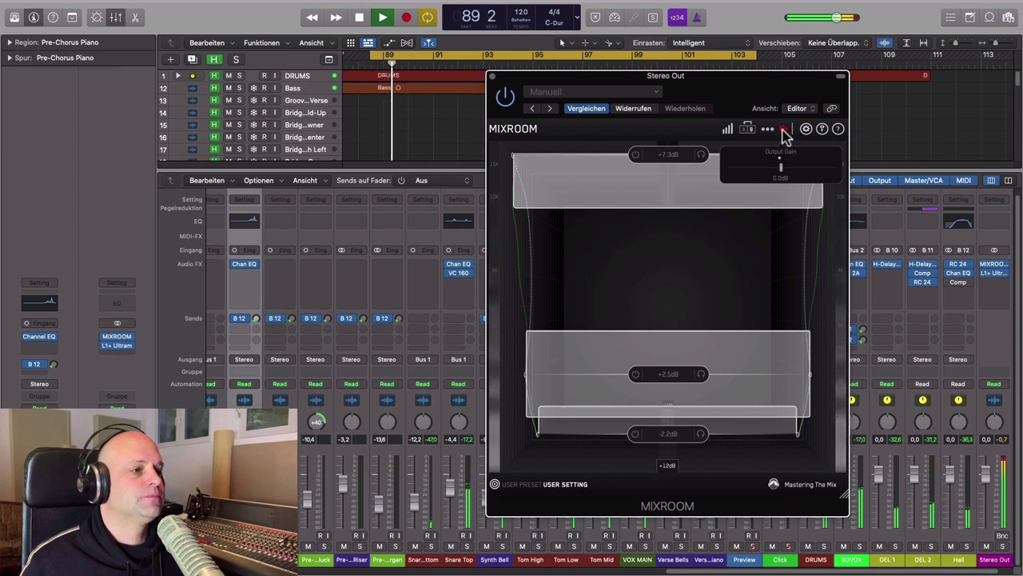
{"action": "left_click", "coordinate": [784, 130]}
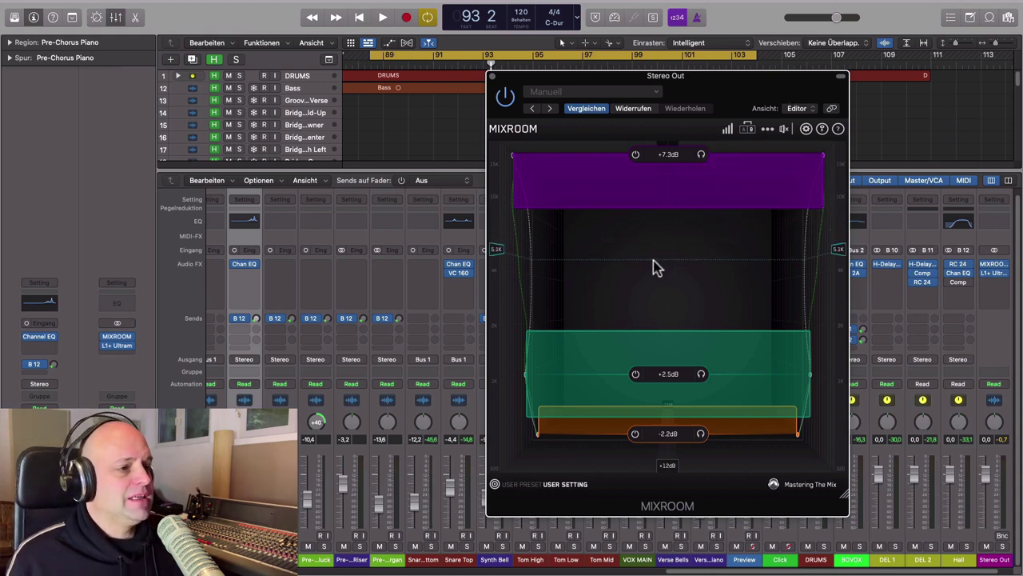
Step: Switch to the Pop Warm A/B setting and add an EQ band at about 3630 Hz
{"action": "left_click", "coordinate": [746, 130]}
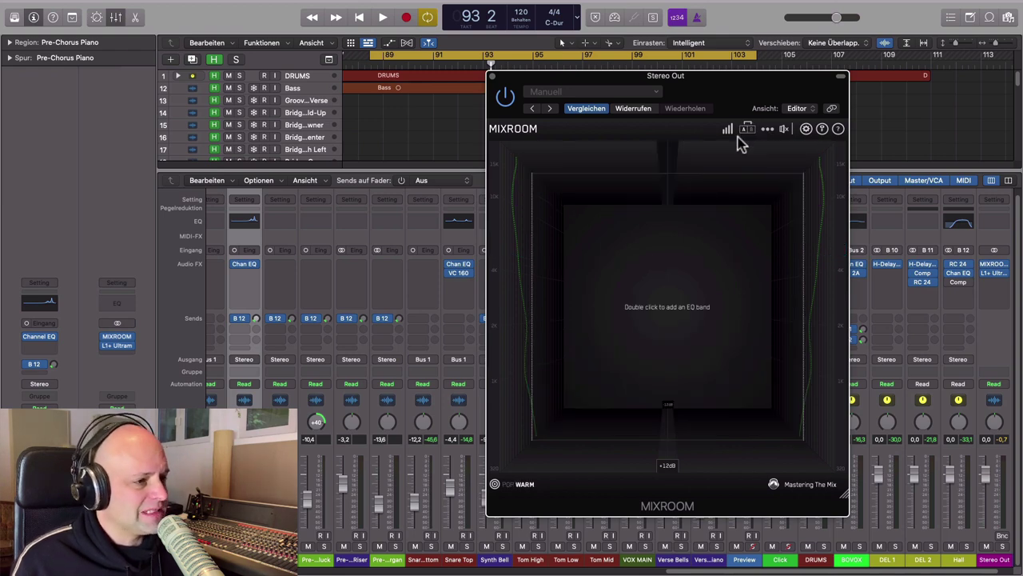
{"action": "double_click", "coordinate": [662, 283]}
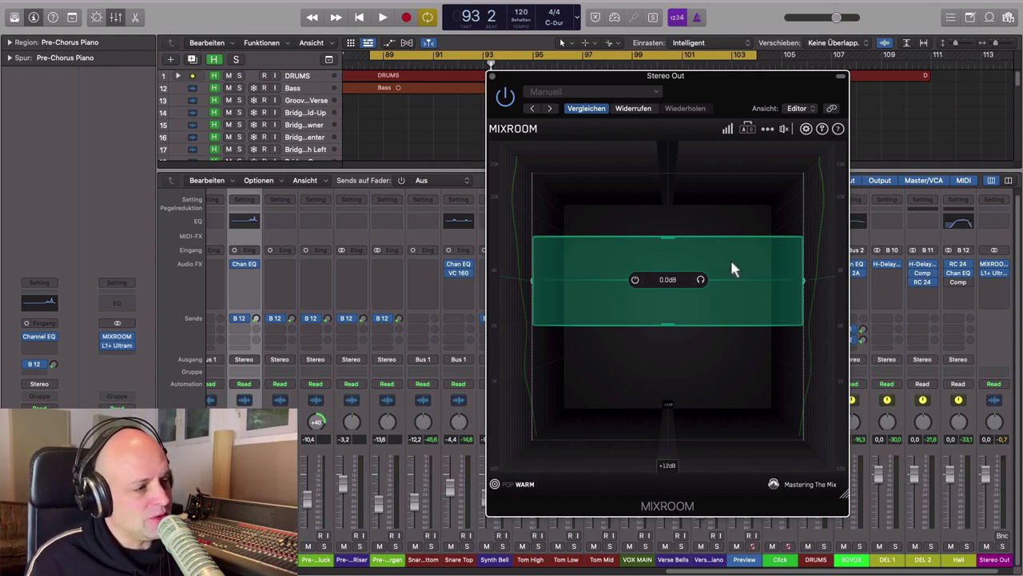
{"action": "mouse_move", "coordinate": [730, 257]}
{"action": "left_mouse_down"}
{"action": "mouse_move", "coordinate": [731, 196]}
{"action": "mouse_move", "coordinate": [732, 336]}
{"action": "mouse_move", "coordinate": [735, 258]}
{"action": "mouse_move", "coordinate": [743, 266]}
{"action": "left_mouse_up"}
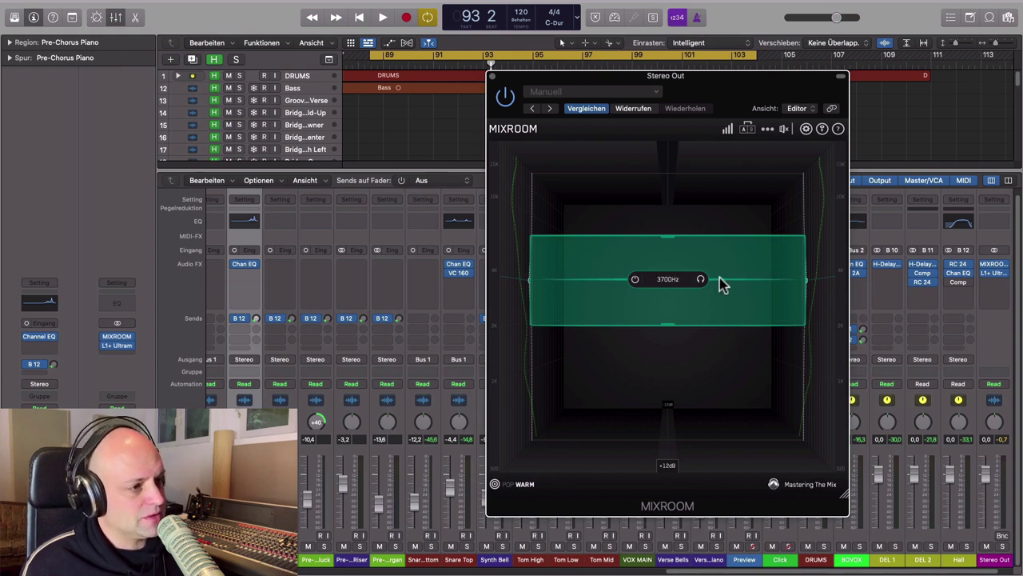
{"action": "mouse_move", "coordinate": [719, 276]}
{"action": "left_mouse_down"}
{"action": "mouse_move", "coordinate": [720, 248]}
{"action": "mouse_move", "coordinate": [718, 352]}
{"action": "mouse_move", "coordinate": [725, 280]}
{"action": "left_mouse_up"}
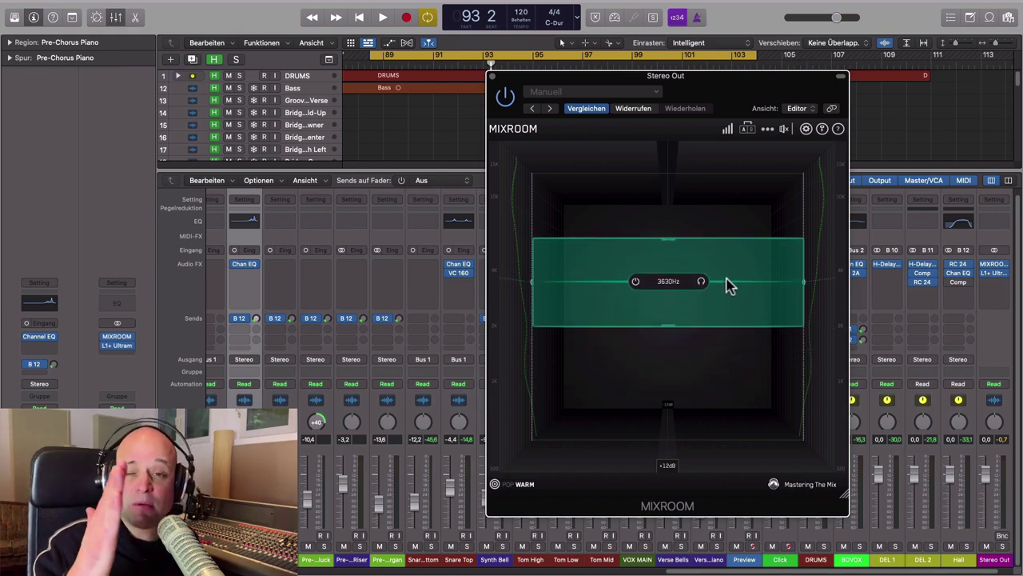
Step: Shift the EQ band slightly lower in frequency and cut its gain to -12 dB
{"action": "mouse_move", "coordinate": [729, 286]}
{"action": "left_mouse_down"}
{"action": "mouse_move", "coordinate": [722, 343]}
{"action": "mouse_move", "coordinate": [724, 266]}
{"action": "mouse_move", "coordinate": [722, 324]}
{"action": "mouse_move", "coordinate": [723, 285]}
{"action": "left_mouse_up"}
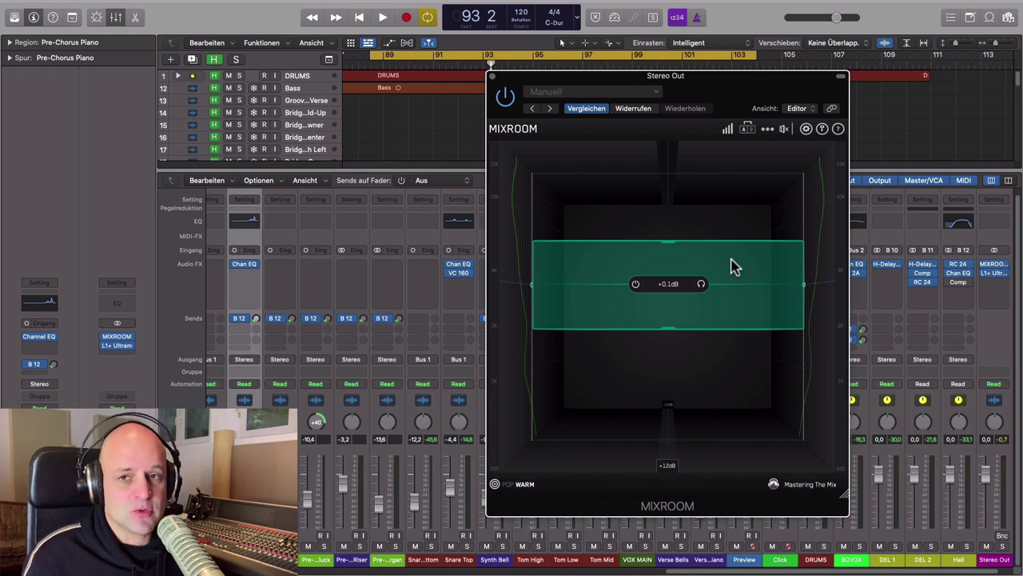
{"action": "left_click_drag", "start_coordinate": [803, 284], "coordinate": [771, 287]}
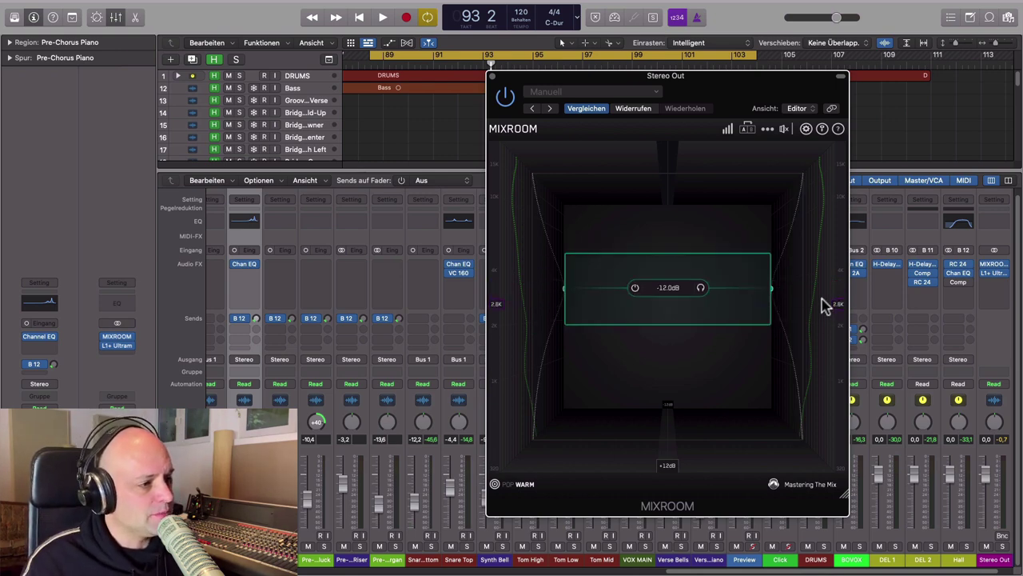
{"action": "mouse_move", "coordinate": [726, 285]}
{"action": "left_mouse_down"}
{"action": "mouse_move", "coordinate": [720, 148]}
{"action": "mouse_move", "coordinate": [732, 297]}
{"action": "left_mouse_up"}
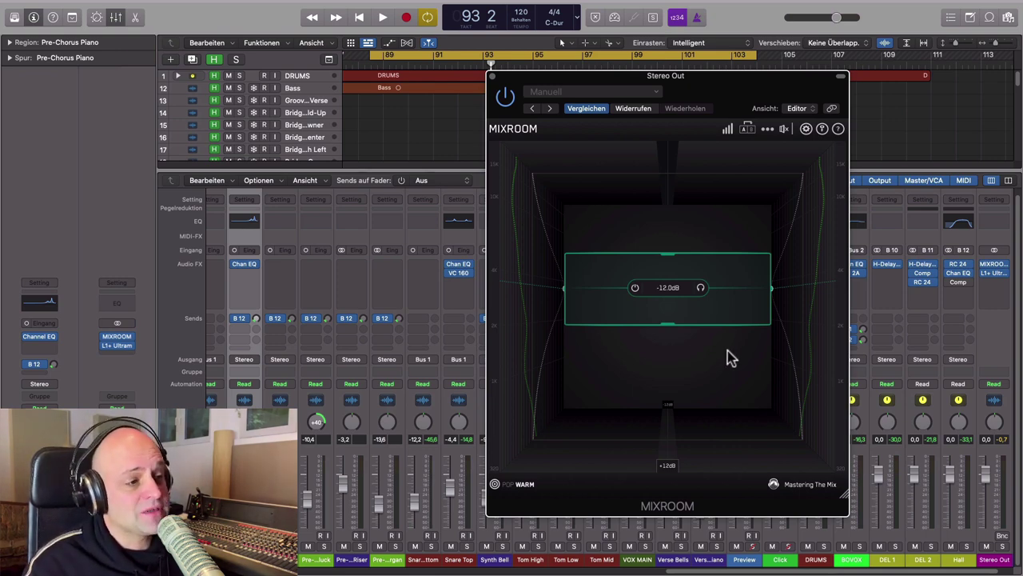
Step: Sweep the EQ band's gain between boost and cut, leaving it boosted at about +6.9 dB
{"action": "left_click_drag", "start_coordinate": [736, 283], "coordinate": [729, 211]}
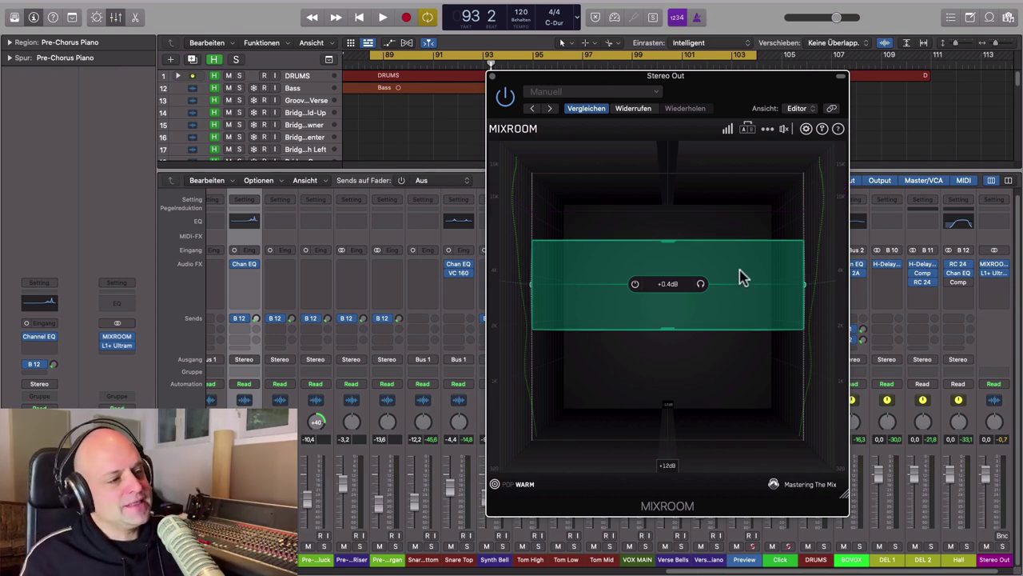
{"action": "left_click_drag", "start_coordinate": [741, 265], "coordinate": [741, 232]}
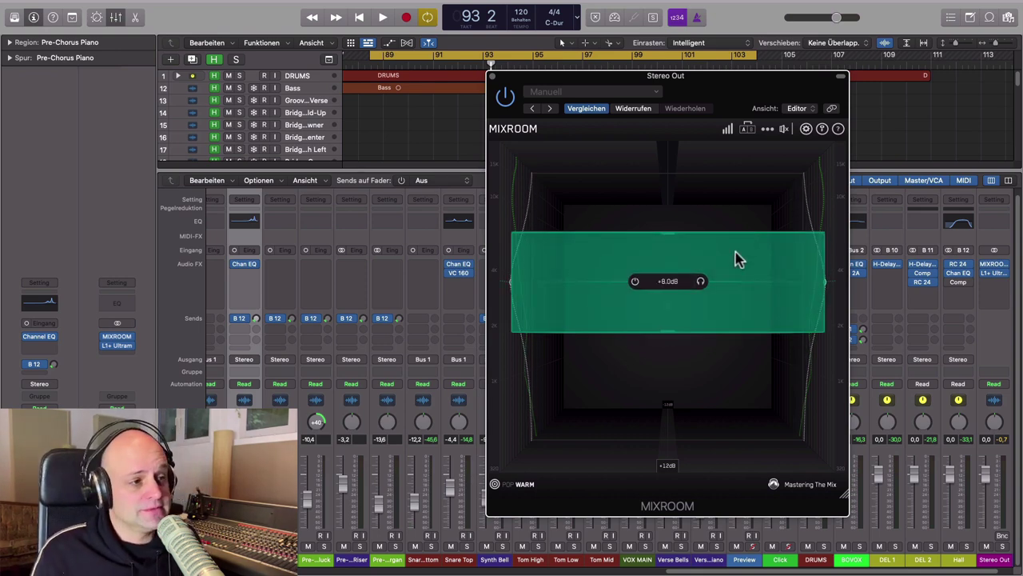
{"action": "left_click_drag", "start_coordinate": [736, 255], "coordinate": [732, 318]}
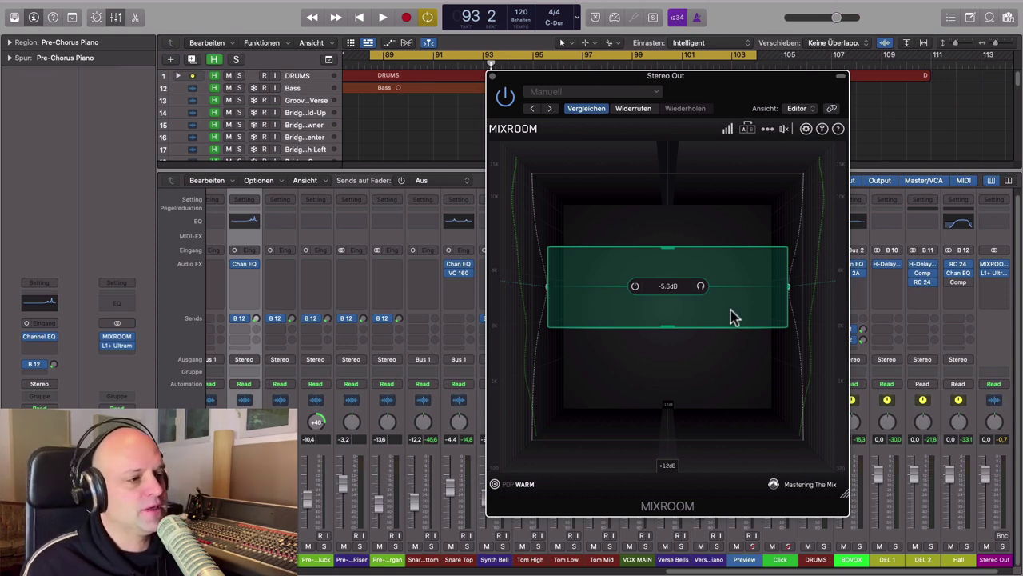
{"action": "left_click_drag", "start_coordinate": [734, 316], "coordinate": [708, 207]}
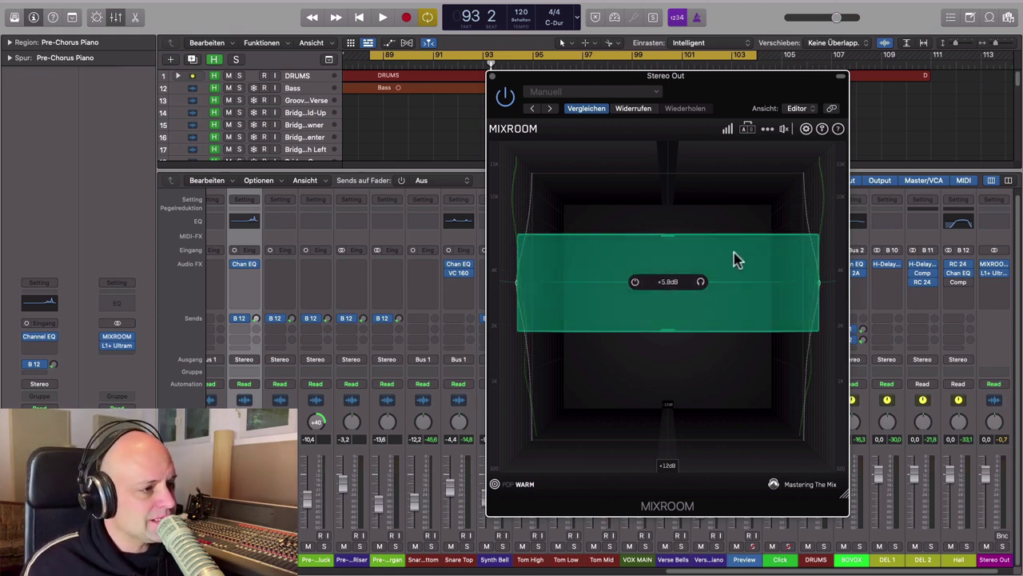
{"action": "left_click_drag", "start_coordinate": [734, 252], "coordinate": [737, 249]}
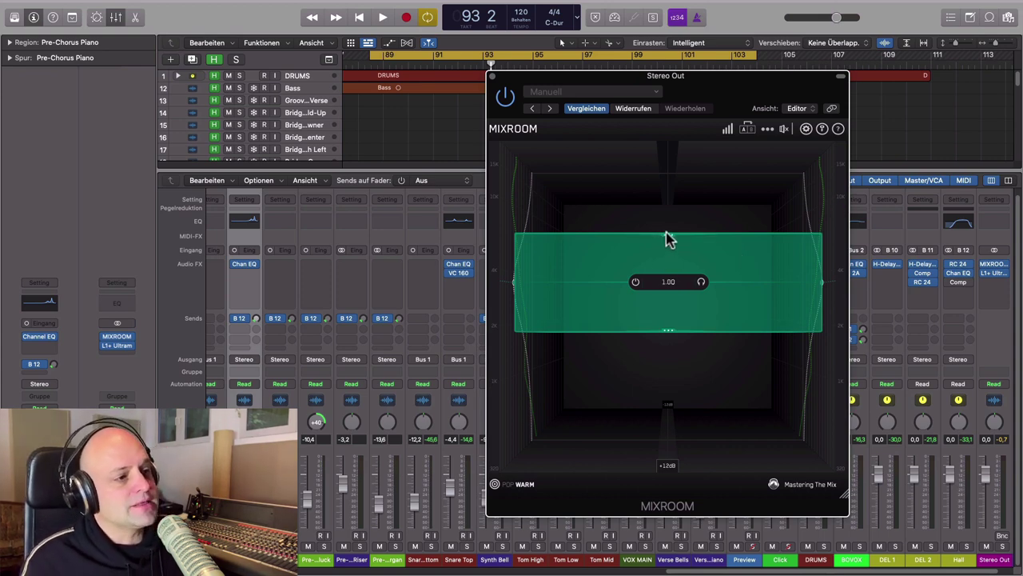
Step: Narrow the EQ band, widen it to a Q of 0.5, and move it up in frequency to about 4740 Hz at +7.5 dB
{"action": "left_click_drag", "start_coordinate": [670, 240], "coordinate": [671, 264]}
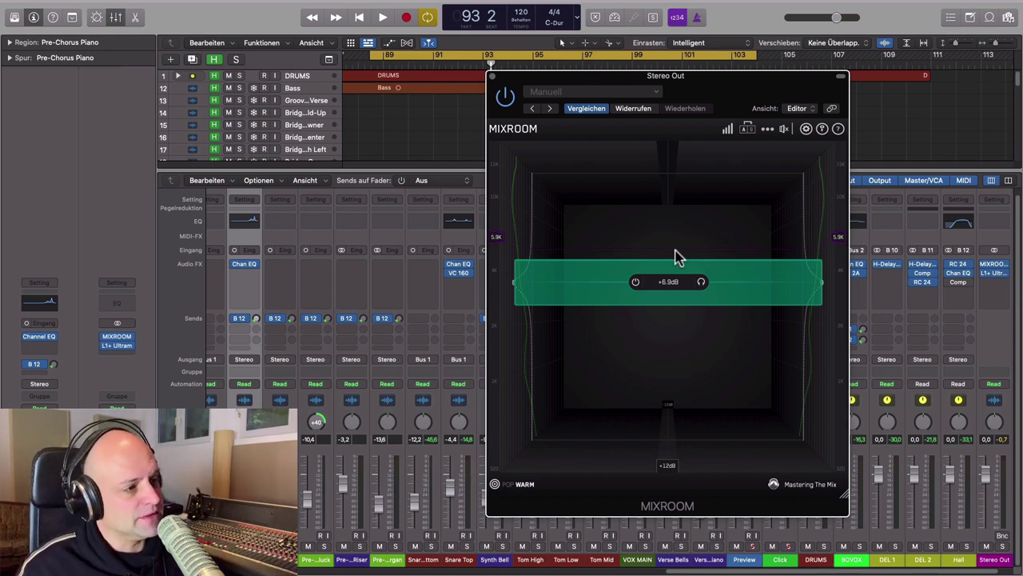
{"action": "left_click_drag", "start_coordinate": [671, 306], "coordinate": [664, 349]}
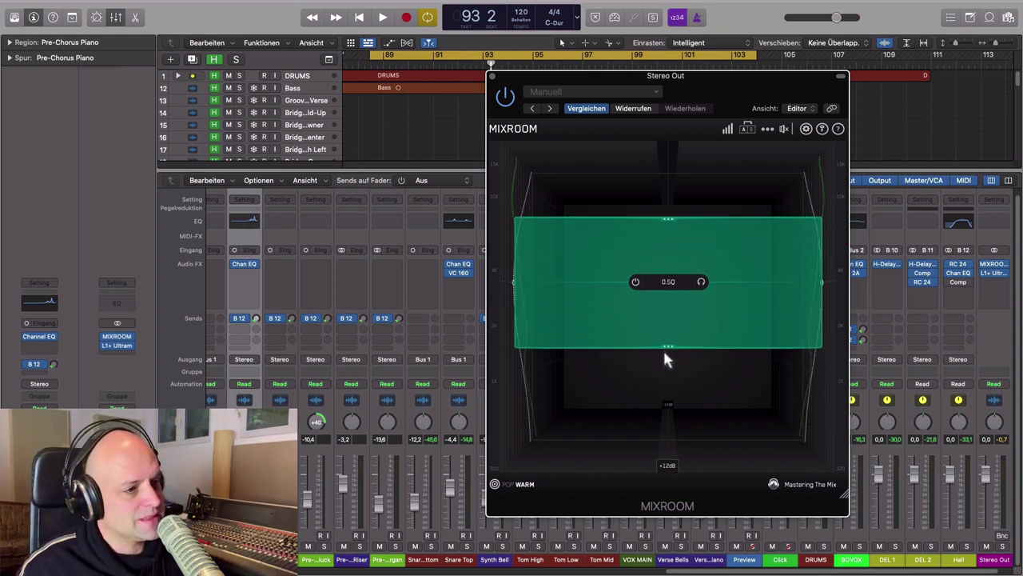
{"action": "left_click_drag", "start_coordinate": [569, 304], "coordinate": [580, 260]}
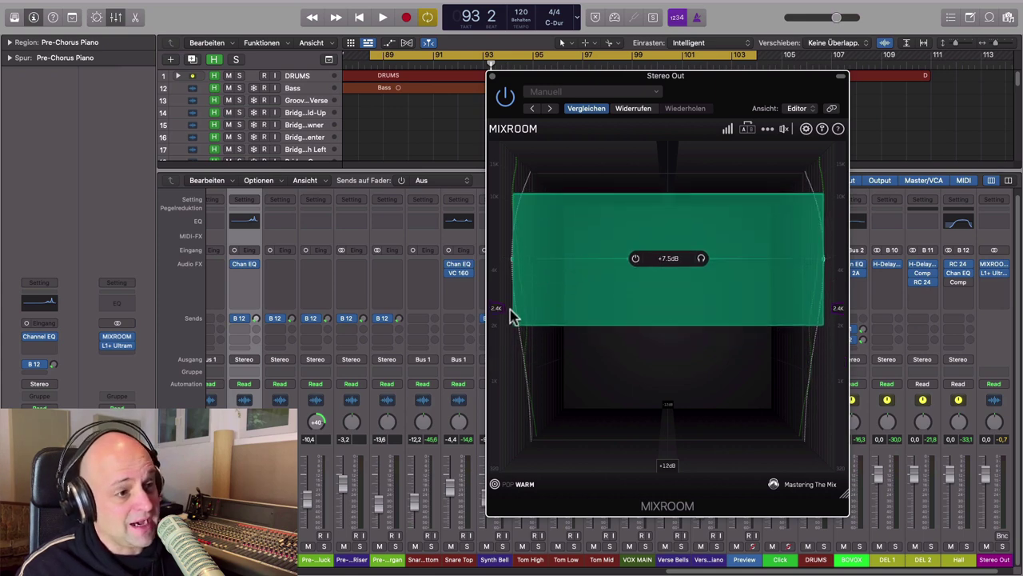
Step: Narrow the EQ band to a Q of 5.0 and widen it again to a moderate bandwidth
{"action": "left_click_drag", "start_coordinate": [669, 324], "coordinate": [670, 280]}
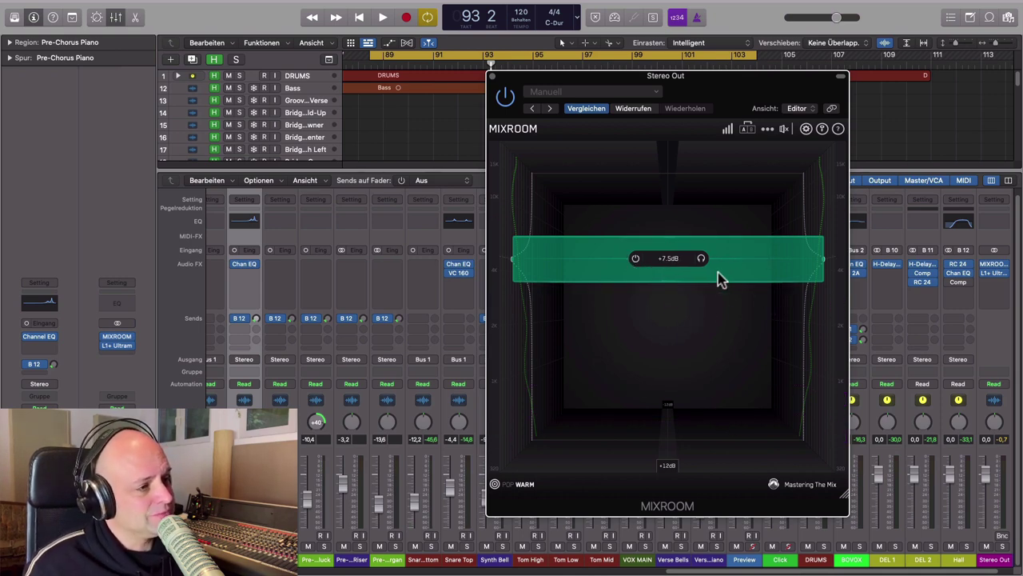
{"action": "left_click_drag", "start_coordinate": [712, 271], "coordinate": [712, 273]}
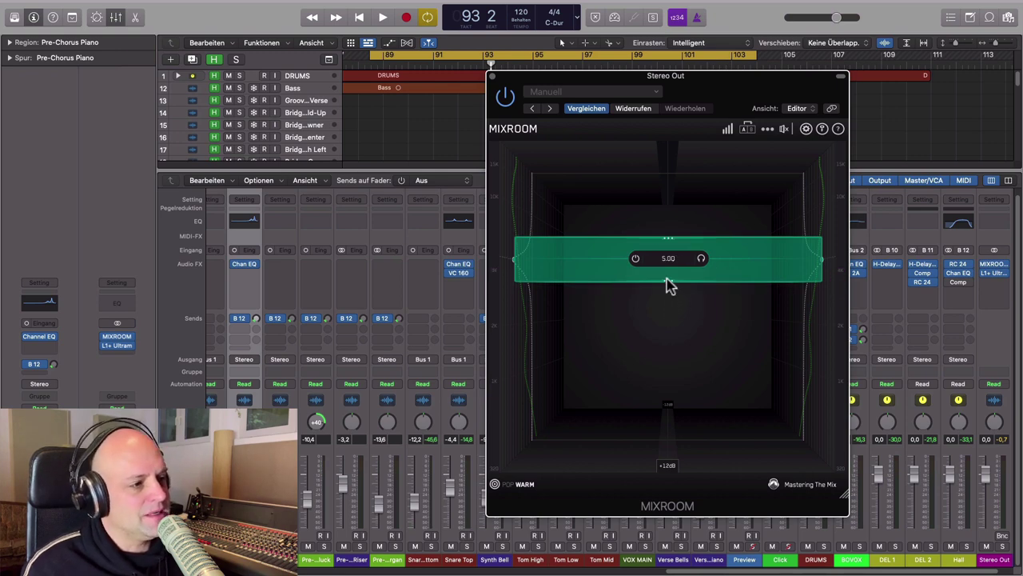
{"action": "left_click_drag", "start_coordinate": [668, 287], "coordinate": [670, 304]}
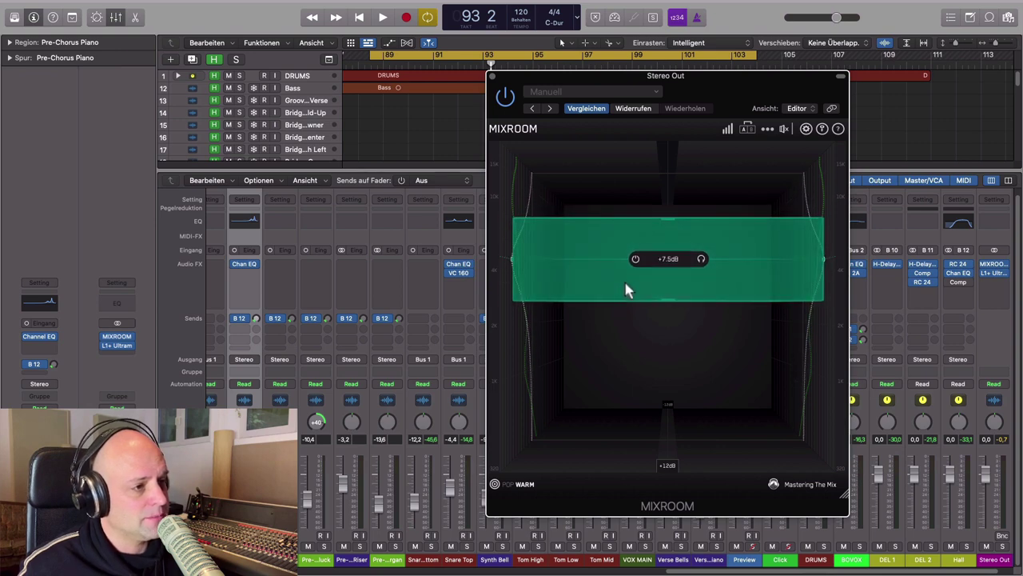
Step: Play the looped section and switch the EQ band off and on to compare its effect
{"action": "key", "text": "space"}
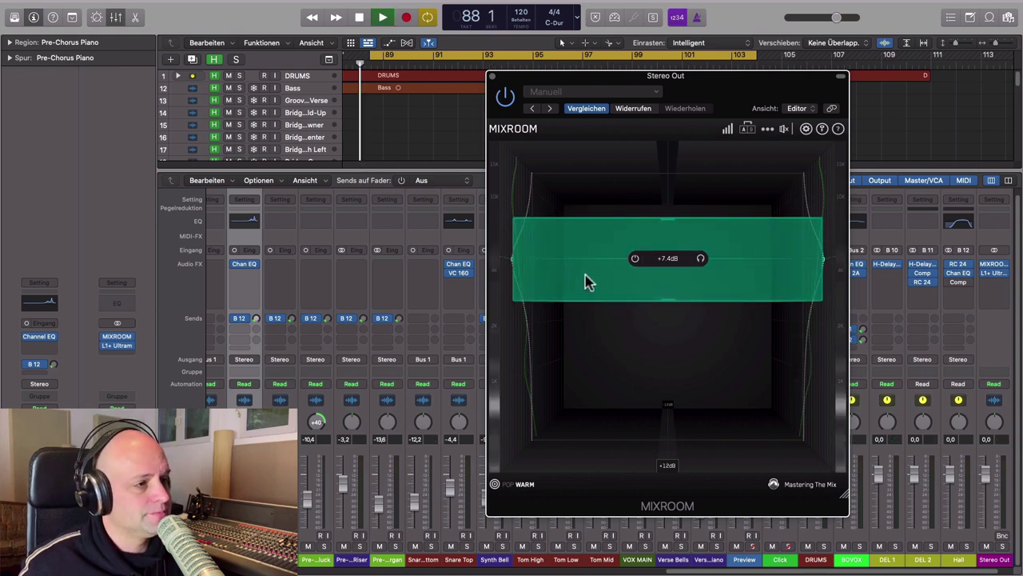
{"action": "mouse_move", "coordinate": [634, 267]}
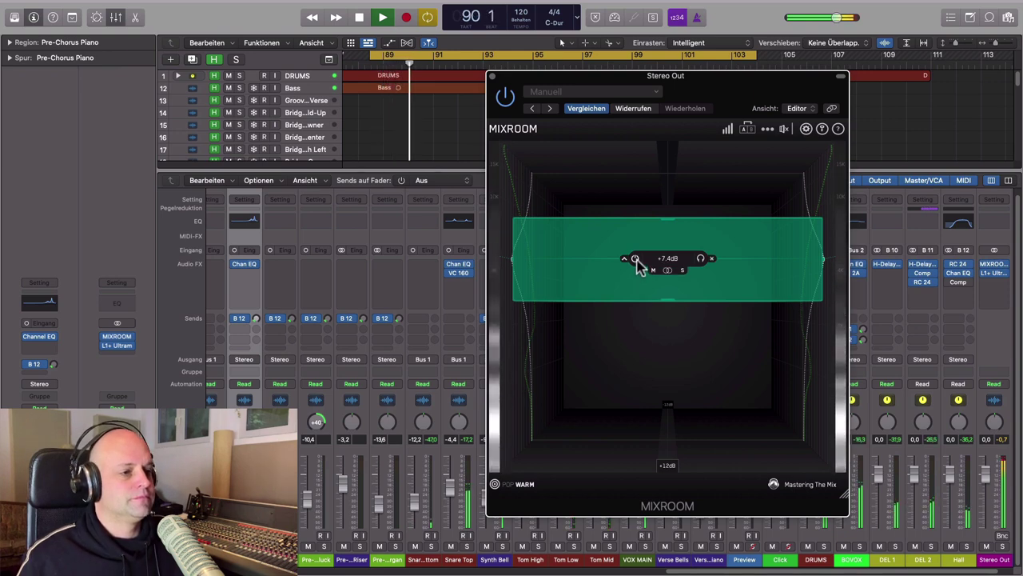
{"action": "left_click", "coordinate": [636, 260]}
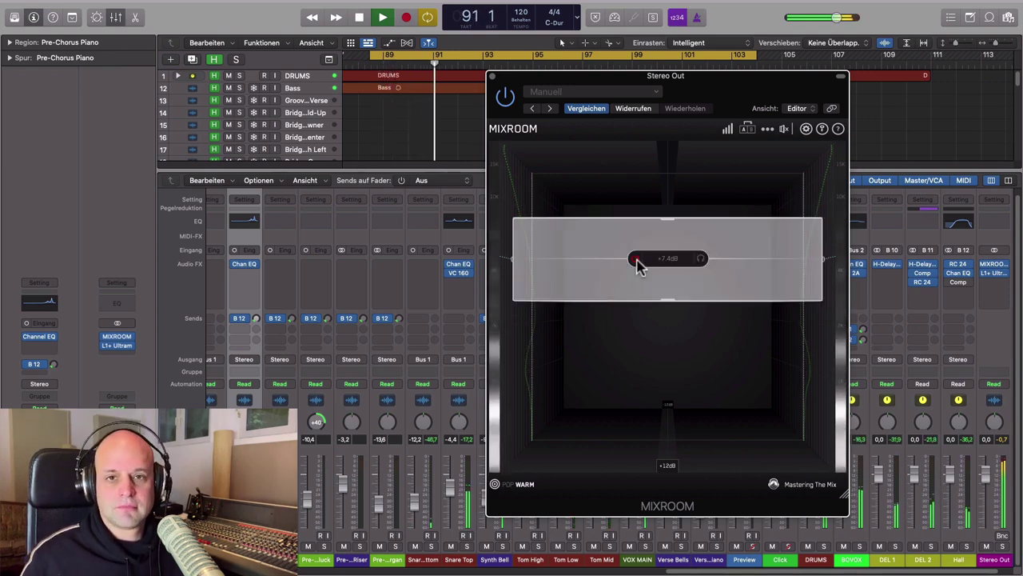
{"action": "left_click", "coordinate": [636, 260]}
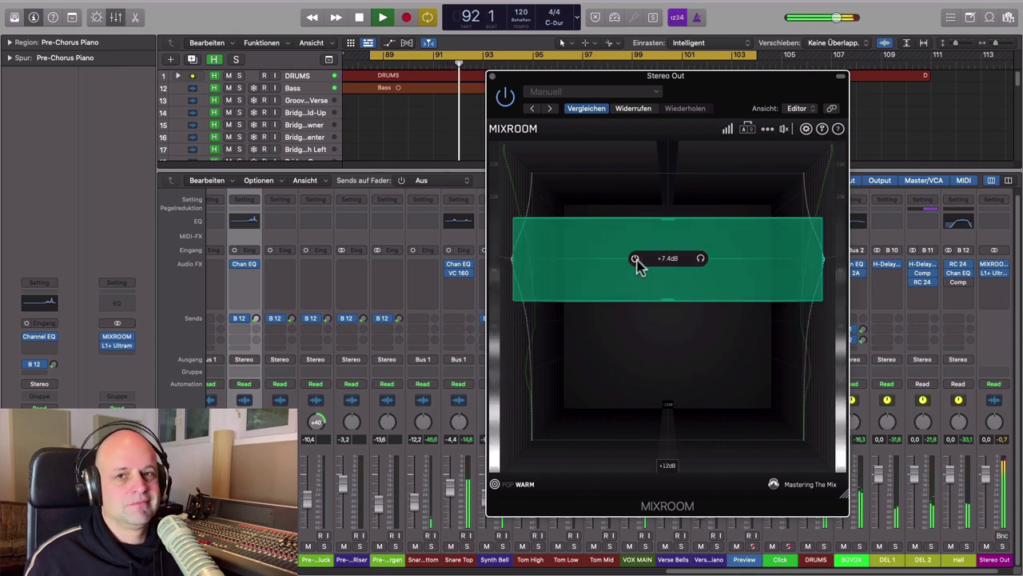
Step: Audition the EQ band in solo while widening it to a Q of about 0.9, and stop playback
{"action": "left_click", "coordinate": [701, 259]}
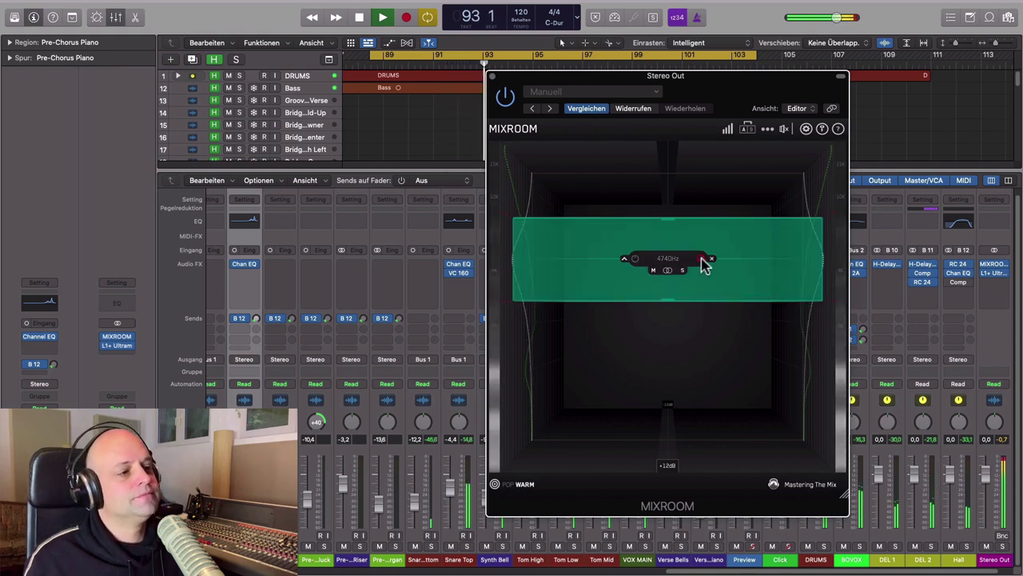
{"action": "mouse_move", "coordinate": [672, 301]}
{"action": "left_mouse_down"}
{"action": "mouse_move", "coordinate": [673, 335]}
{"action": "mouse_move", "coordinate": [680, 289]}
{"action": "mouse_move", "coordinate": [676, 316]}
{"action": "left_mouse_up"}
{"action": "mouse_move", "coordinate": [695, 260]}
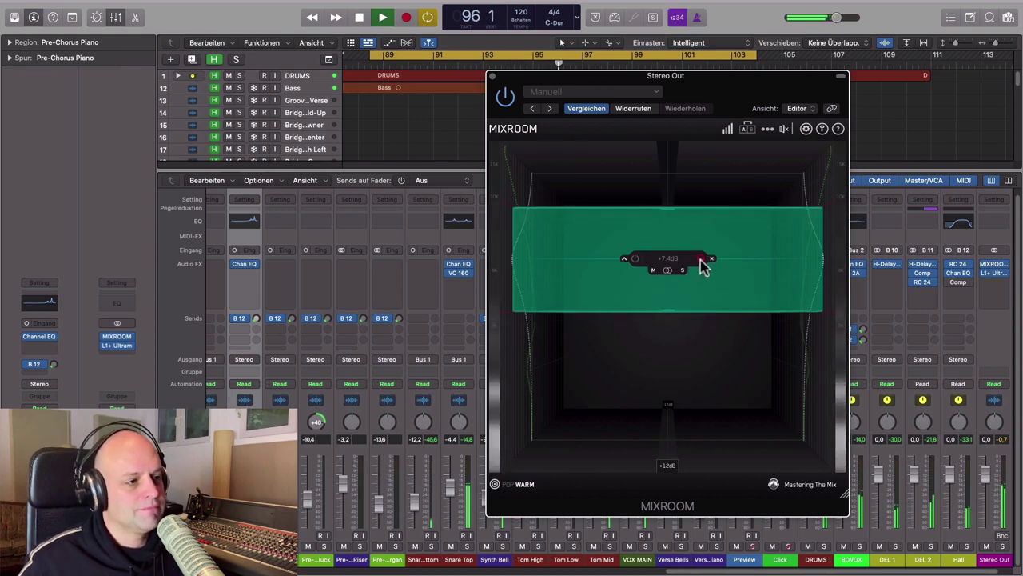
{"action": "key", "text": "space"}
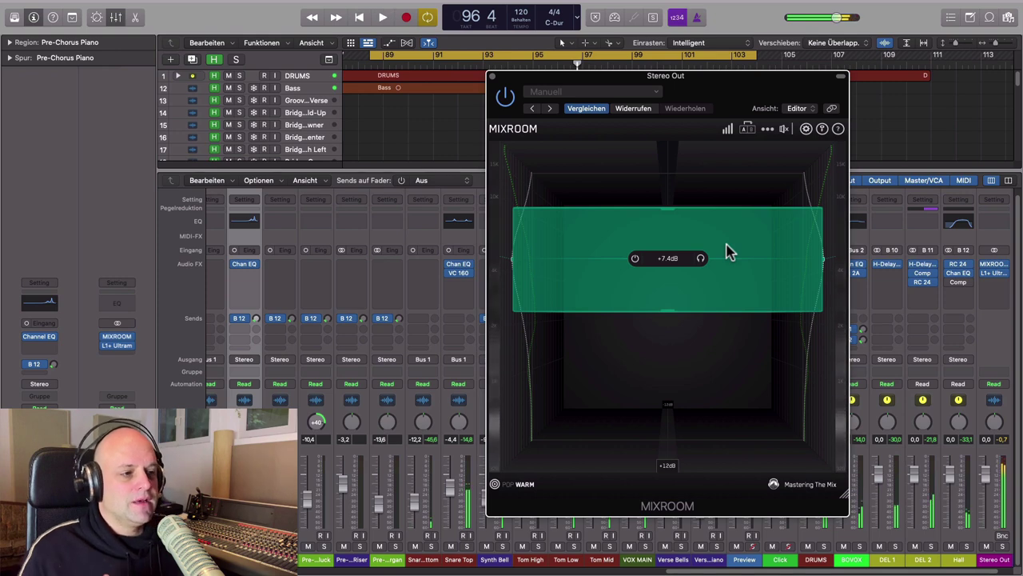
Step: Switch the EQ band to mid-only and on to full-side processing, and raise its gain to +8.9 dB
{"action": "mouse_move", "coordinate": [634, 262]}
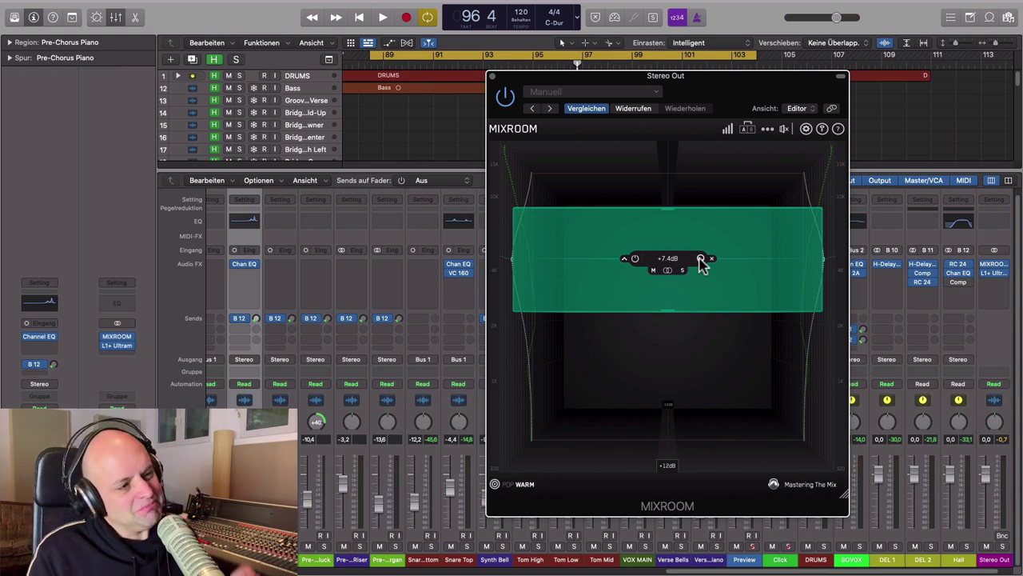
{"action": "left_click", "coordinate": [653, 270]}
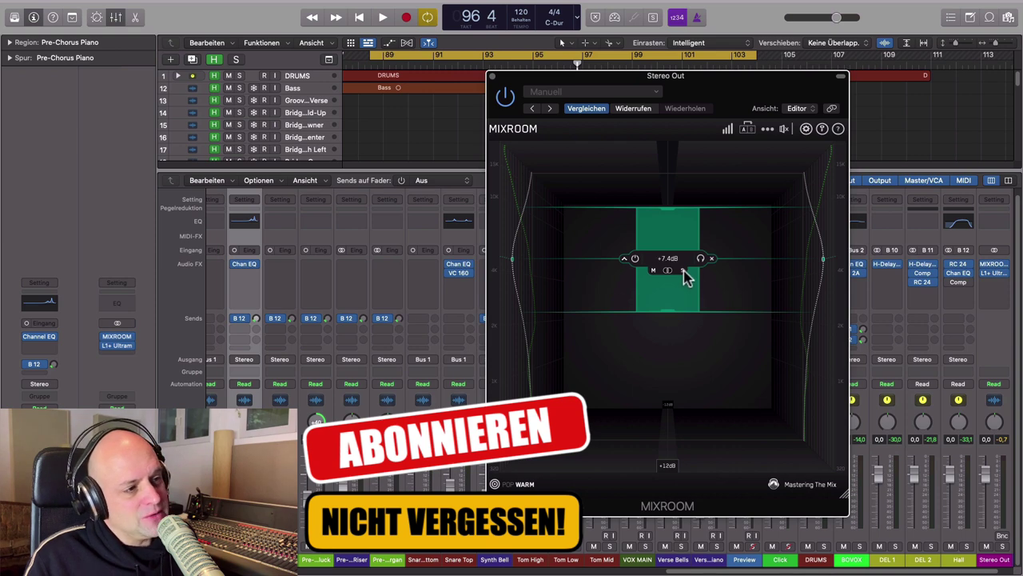
{"action": "left_click", "coordinate": [684, 271]}
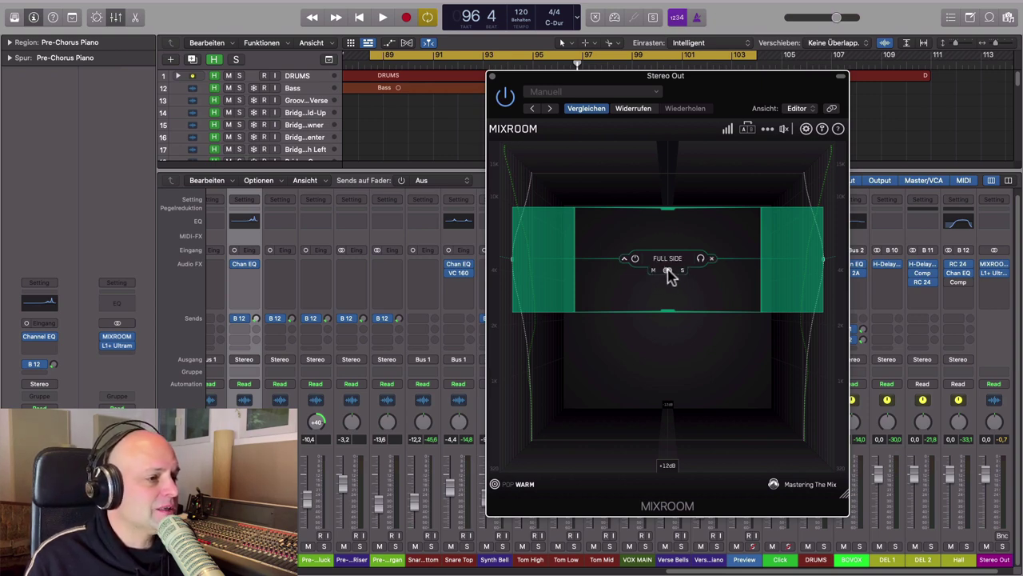
{"action": "mouse_move", "coordinate": [672, 275]}
{"action": "left_mouse_down"}
{"action": "mouse_move", "coordinate": [669, 350]}
{"action": "mouse_move", "coordinate": [669, 194]}
{"action": "mouse_move", "coordinate": [669, 322]}
{"action": "mouse_move", "coordinate": [646, 268]}
{"action": "mouse_move", "coordinate": [634, 270]}
{"action": "mouse_move", "coordinate": [682, 277]}
{"action": "mouse_move", "coordinate": [632, 285]}
{"action": "mouse_move", "coordinate": [682, 288]}
{"action": "left_mouse_up"}
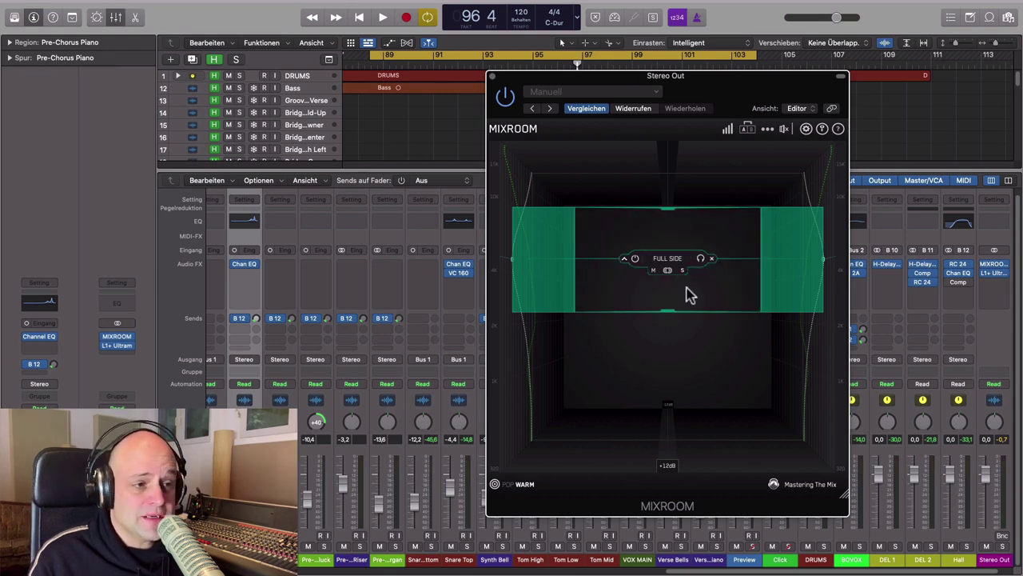
{"action": "left_click_drag", "start_coordinate": [683, 242], "coordinate": [685, 285]}
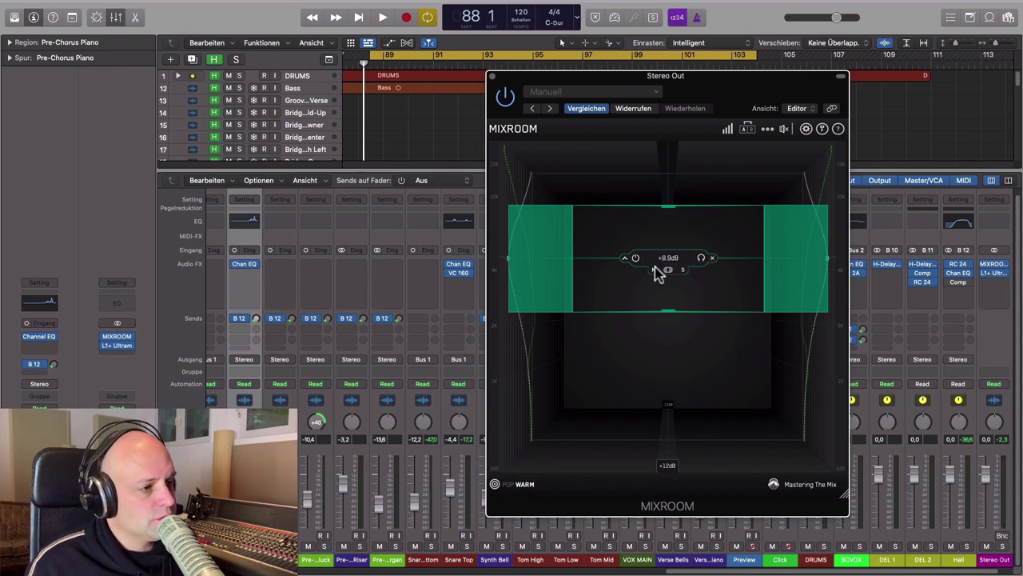
Step: Switch the EQ band to full-mid processing and return it to full stereo
{"action": "left_click", "coordinate": [656, 270]}
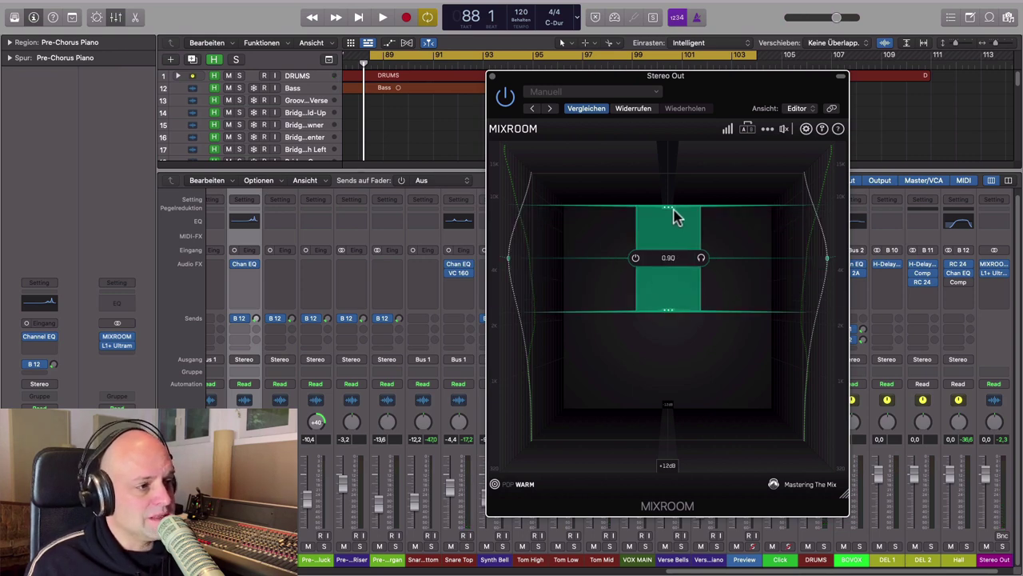
{"action": "mouse_move", "coordinate": [669, 269]}
{"action": "left_mouse_down"}
{"action": "mouse_move", "coordinate": [690, 270]}
{"action": "mouse_move", "coordinate": [671, 271]}
{"action": "left_mouse_up"}
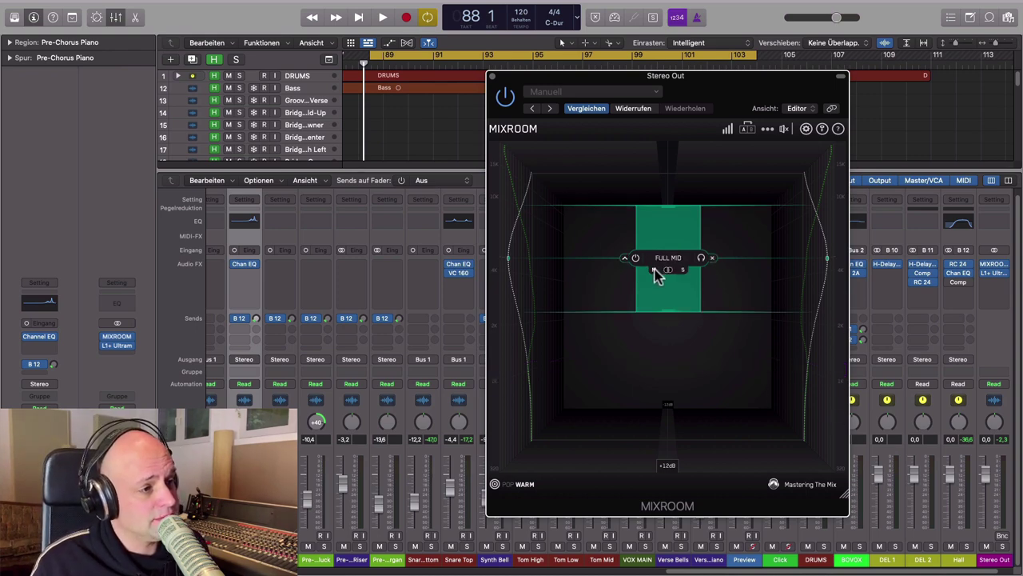
{"action": "left_click", "coordinate": [668, 271]}
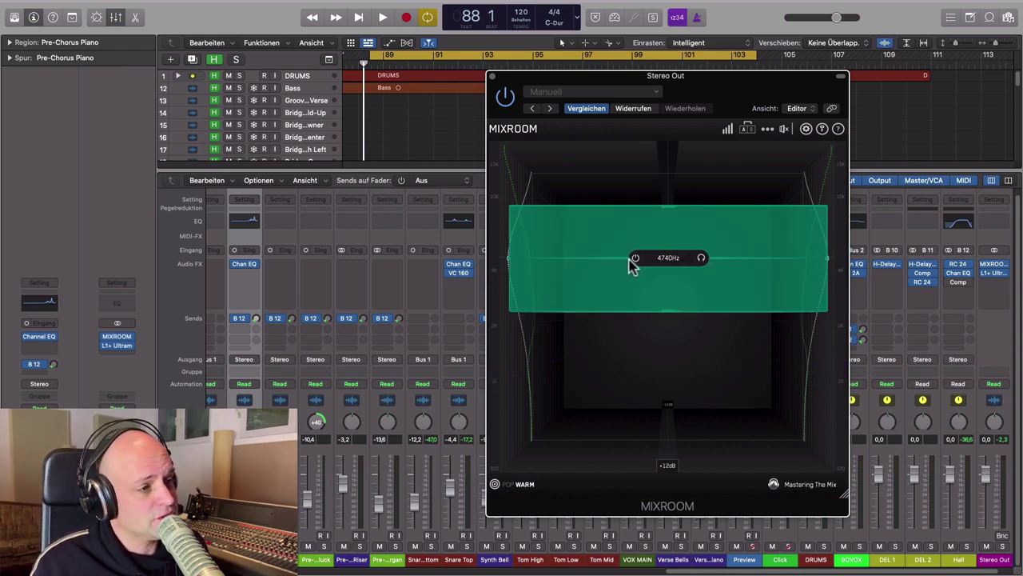
Step: Try the shelf shape on the EQ band, return it to a bell and boost it to +12 dB
{"action": "left_click", "coordinate": [626, 258]}
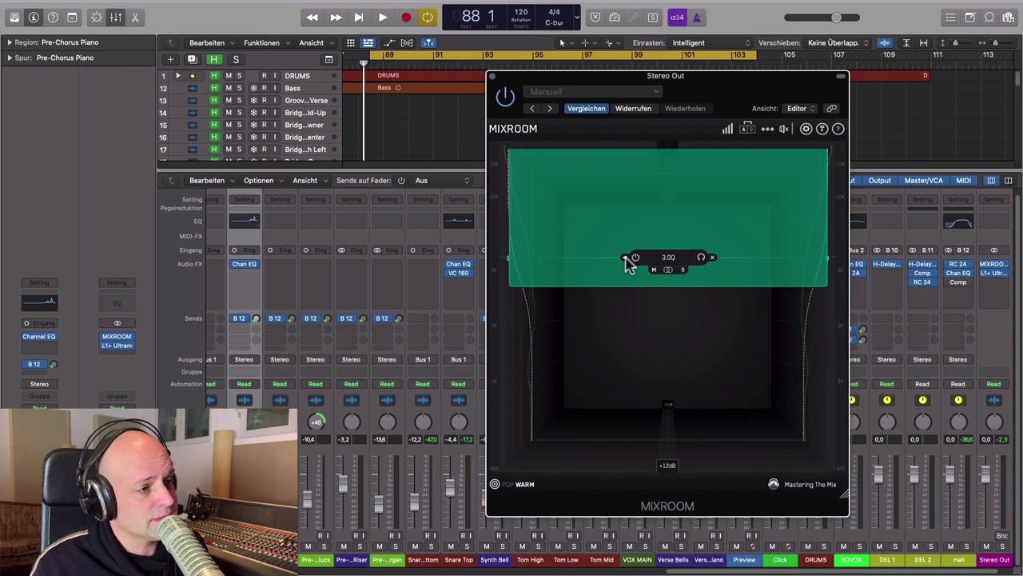
{"action": "left_click", "coordinate": [627, 261]}
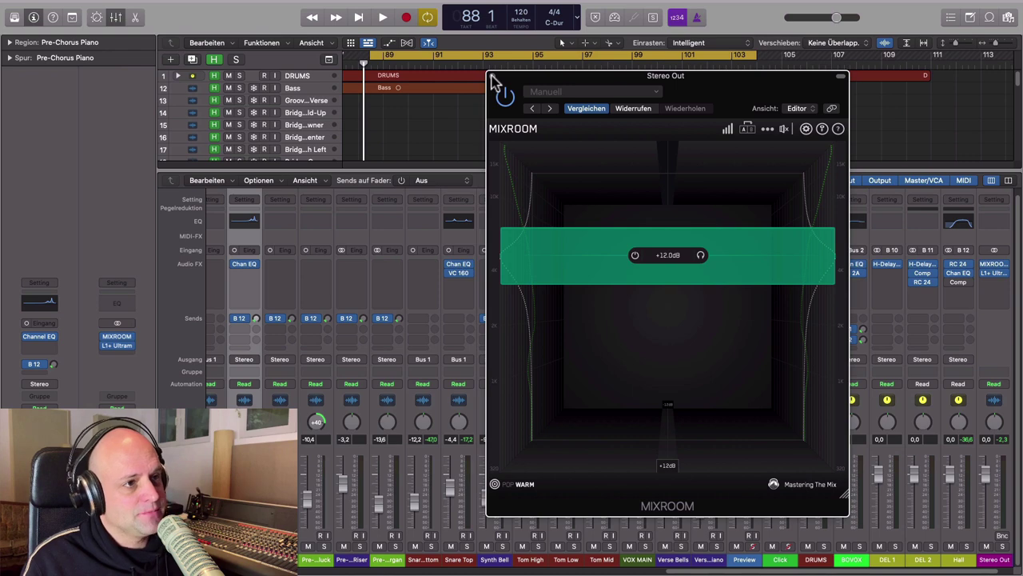
Step: Bypass MIXROOM on the stereo output and close its plug-in window
{"action": "left_click", "coordinate": [506, 98]}
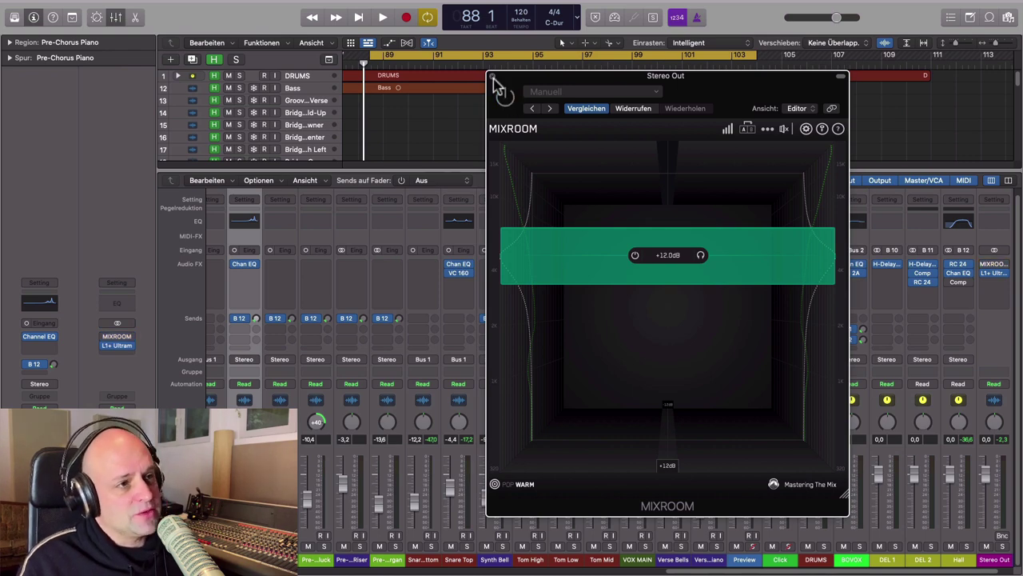
{"action": "left_click", "coordinate": [493, 77]}
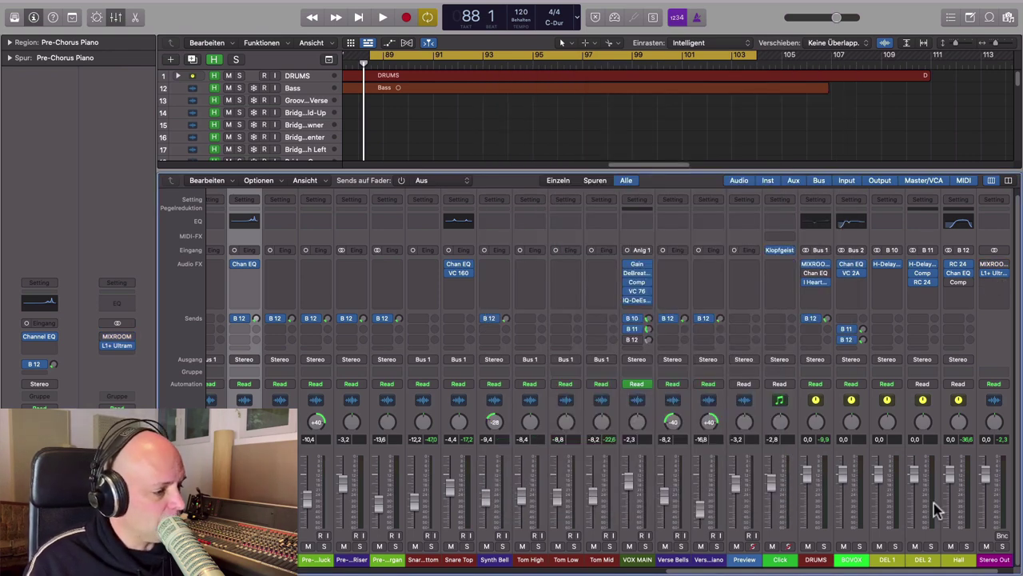
Step: Find the Pre-Chorus Piano channel in the mixer and bypass its Channel EQ
{"action": "left_click", "coordinate": [816, 563]}
{"action": "scroll", "coordinate": [330, 489], "scroll_direction": "left", "scroll_amount": 5}
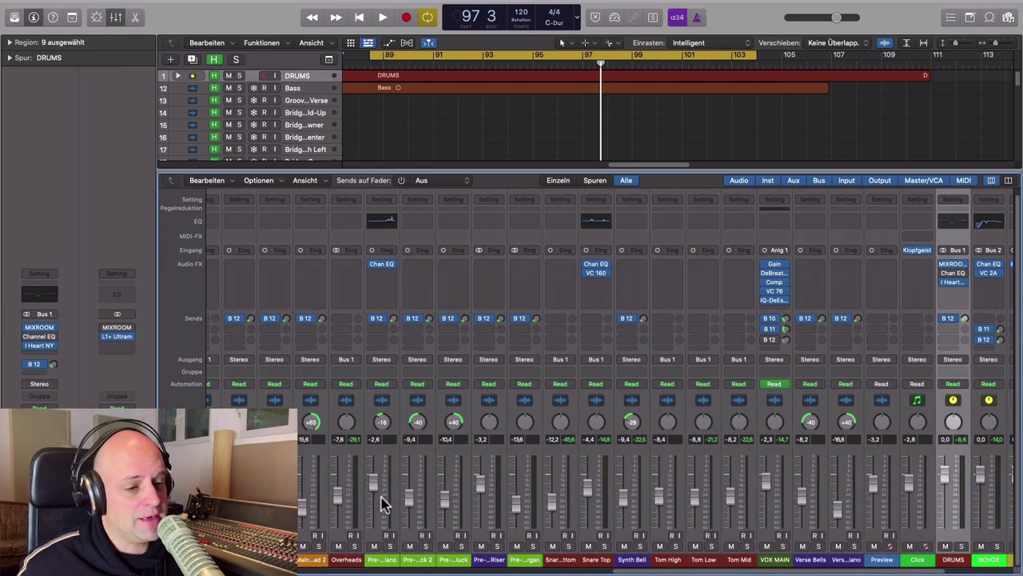
{"action": "scroll", "coordinate": [382, 503], "scroll_direction": "left", "scroll_amount": 5}
{"action": "scroll", "coordinate": [381, 504], "scroll_direction": "right", "scroll_amount": 4}
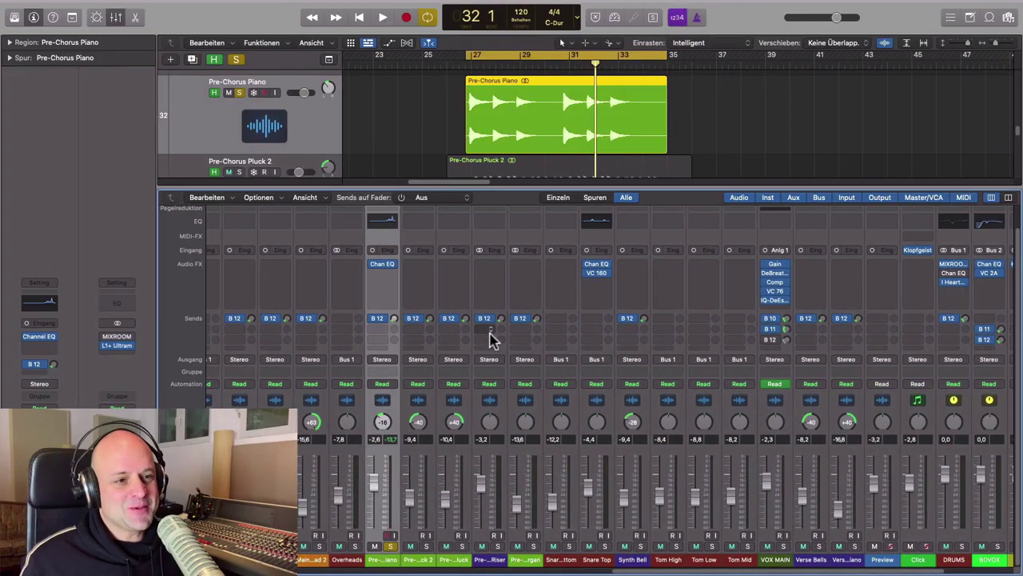
{"action": "left_click", "coordinate": [372, 264]}
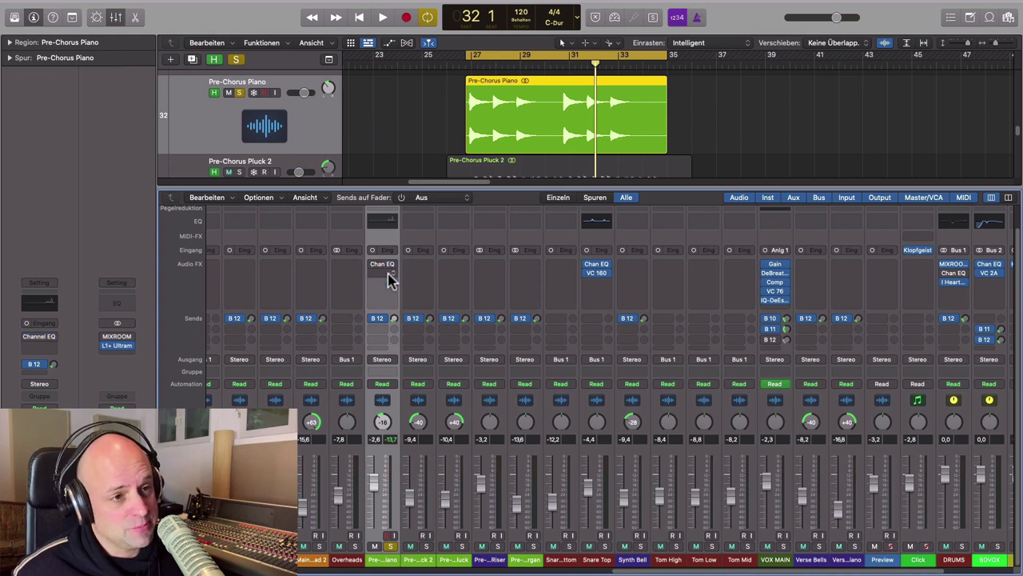
Step: Insert MIXROOM in mono on the Pre-Chorus Piano channel after the Channel EQ
{"action": "left_click", "coordinate": [390, 268]}
{"action": "mouse_move", "coordinate": [418, 295]}
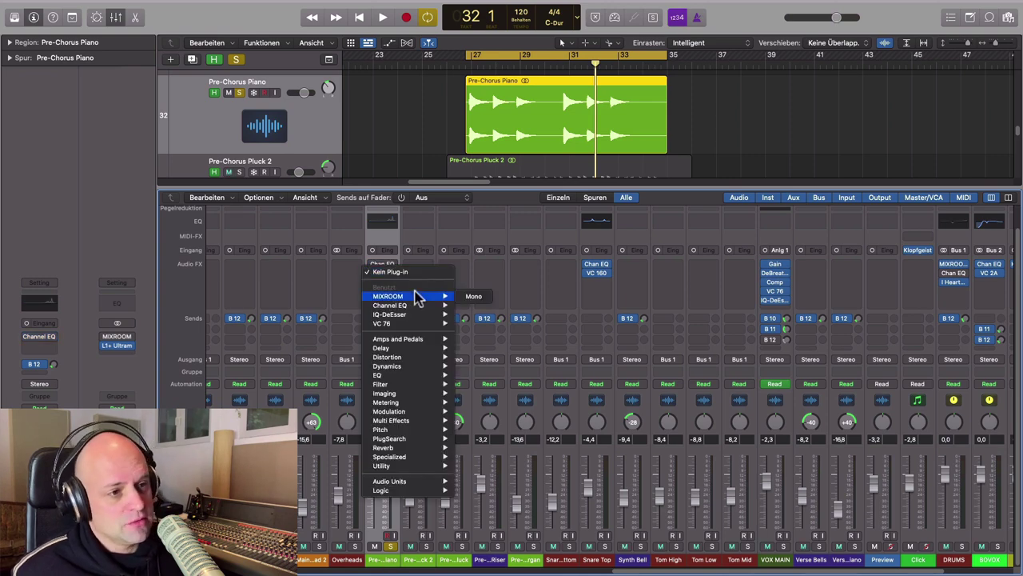
{"action": "left_click", "coordinate": [473, 299]}
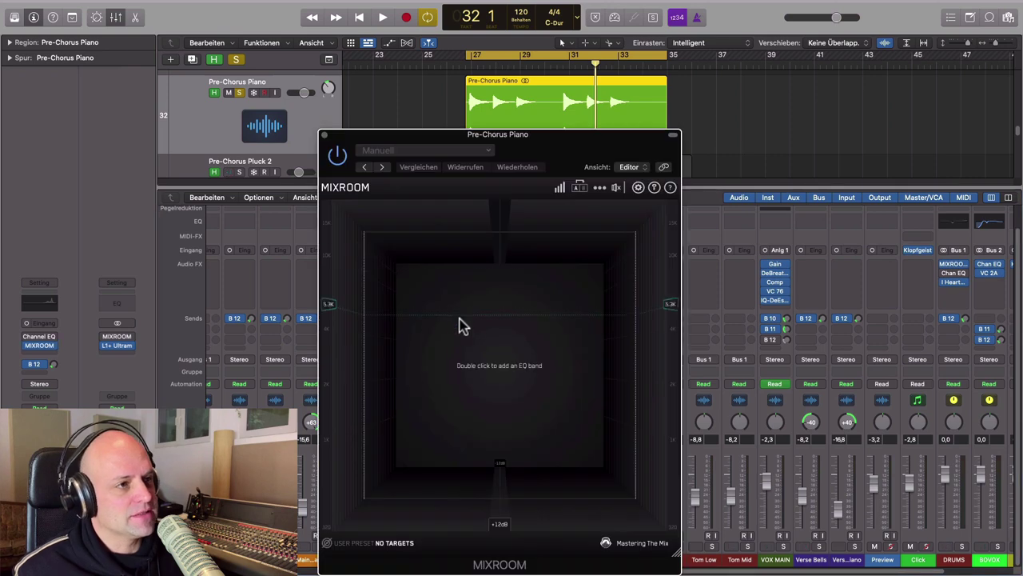
Step: Load the Dark Pop piano target preset in MIXROOM on the Pre-Chorus Piano channel
{"action": "left_click_drag", "start_coordinate": [578, 156], "coordinate": [673, 67]}
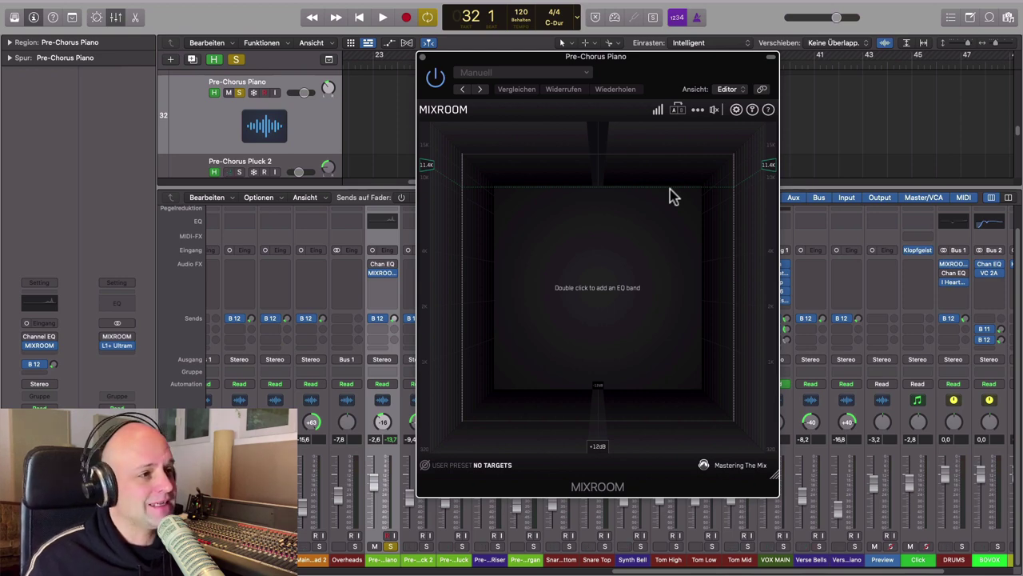
{"action": "left_click", "coordinate": [714, 112]}
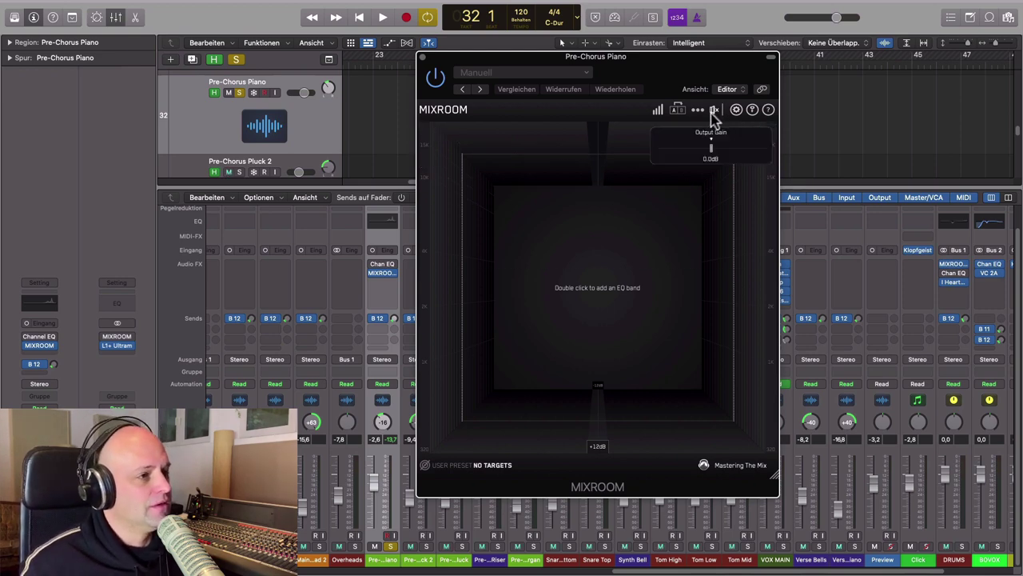
{"action": "left_click", "coordinate": [698, 110]}
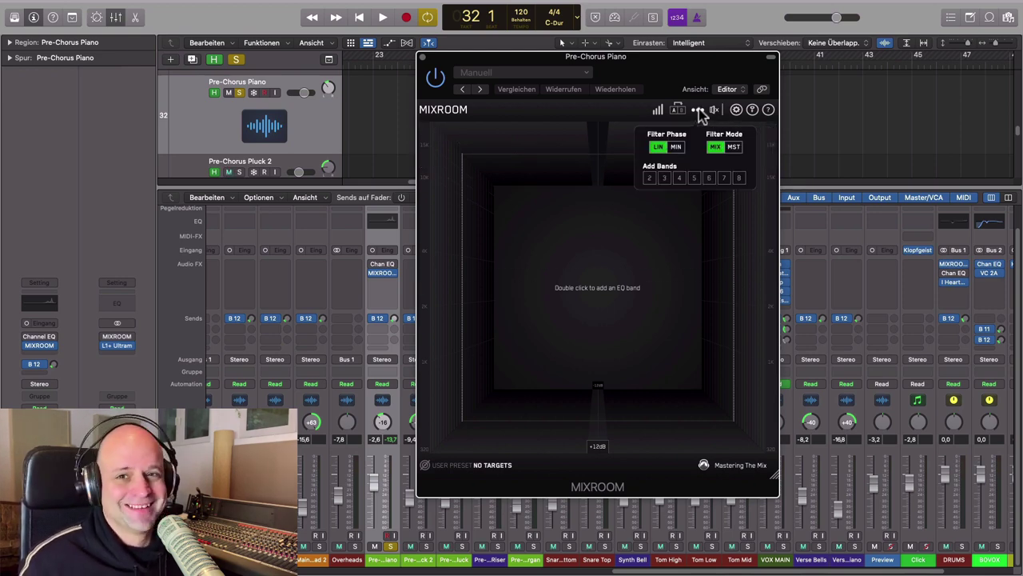
{"action": "left_click", "coordinate": [699, 112]}
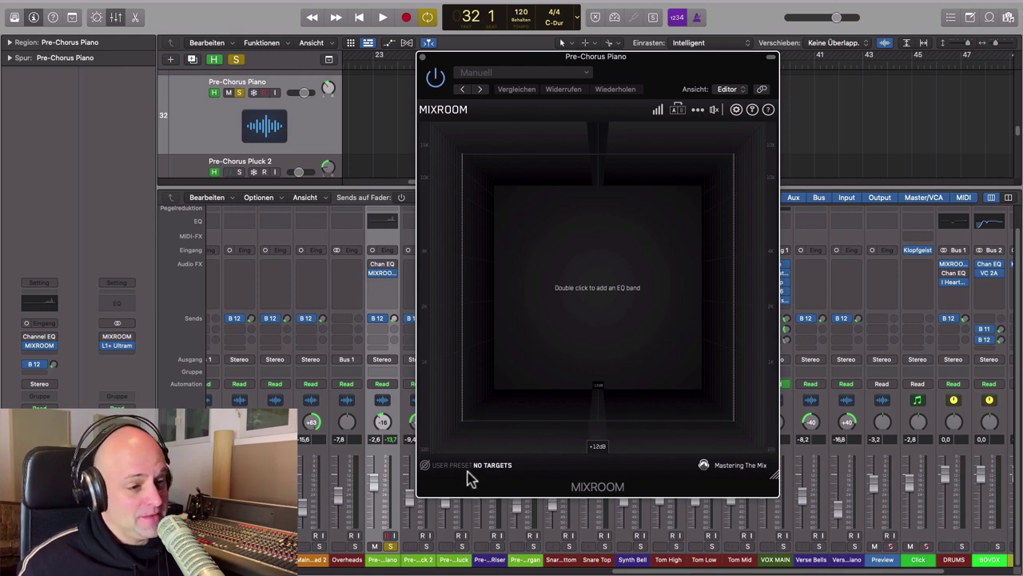
{"action": "left_click", "coordinate": [489, 466]}
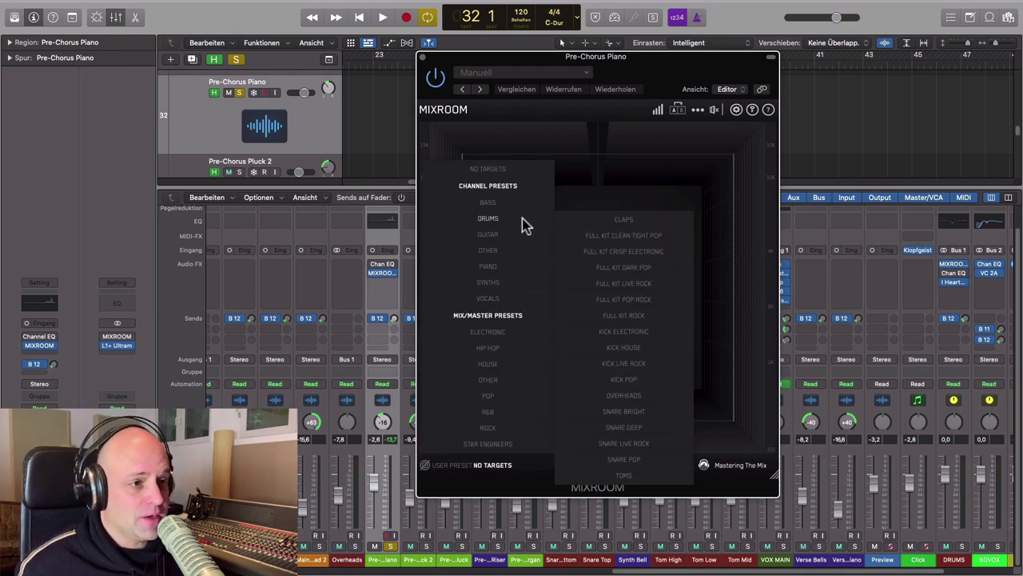
{"action": "mouse_move", "coordinate": [507, 266]}
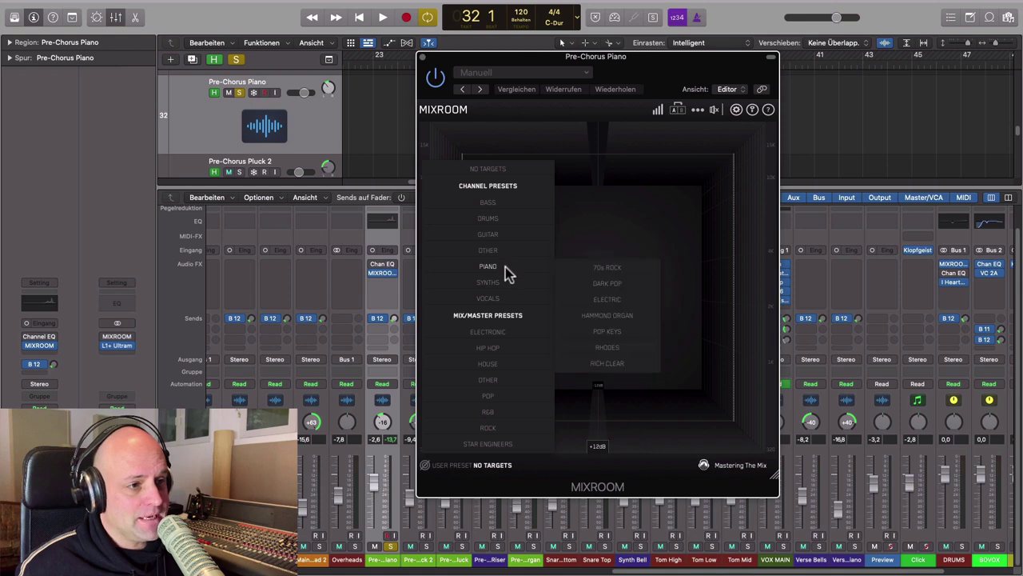
{"action": "left_click", "coordinate": [633, 291]}
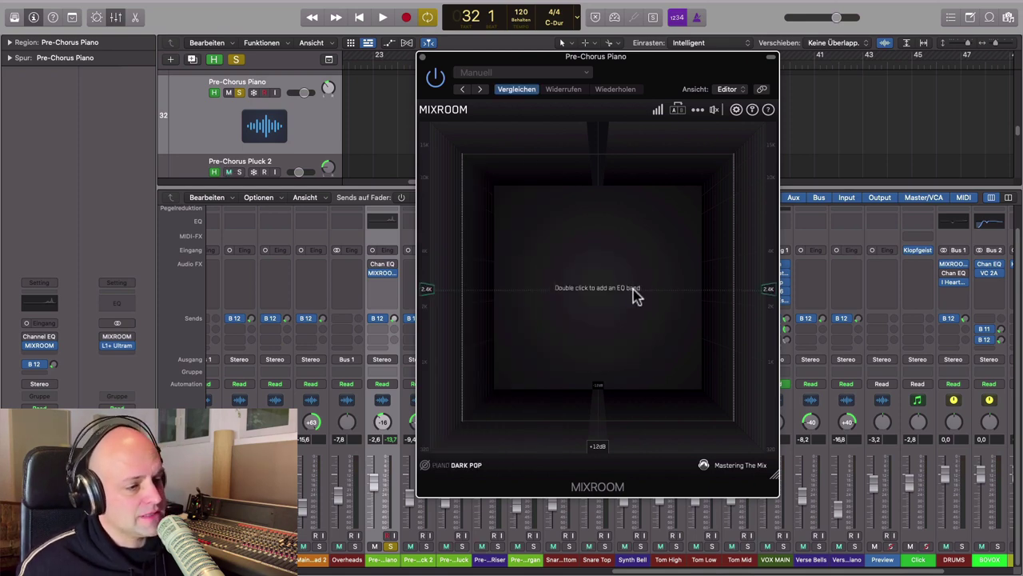
Step: Play the Pre-Chorus Piano, add smart bands in MIXROOM from the target, and stop playback
{"action": "key", "text": "space"}
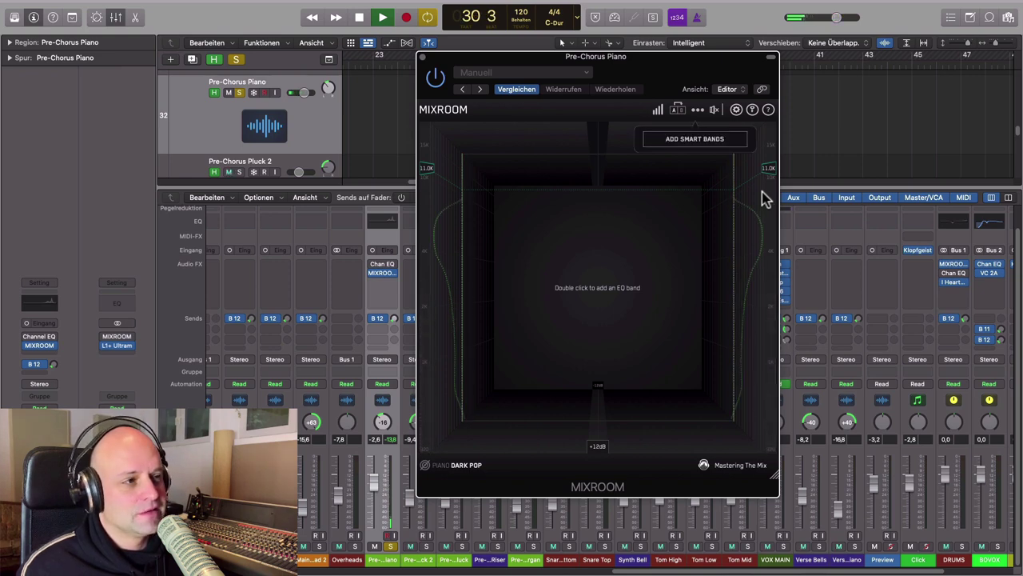
{"action": "left_click", "coordinate": [696, 140]}
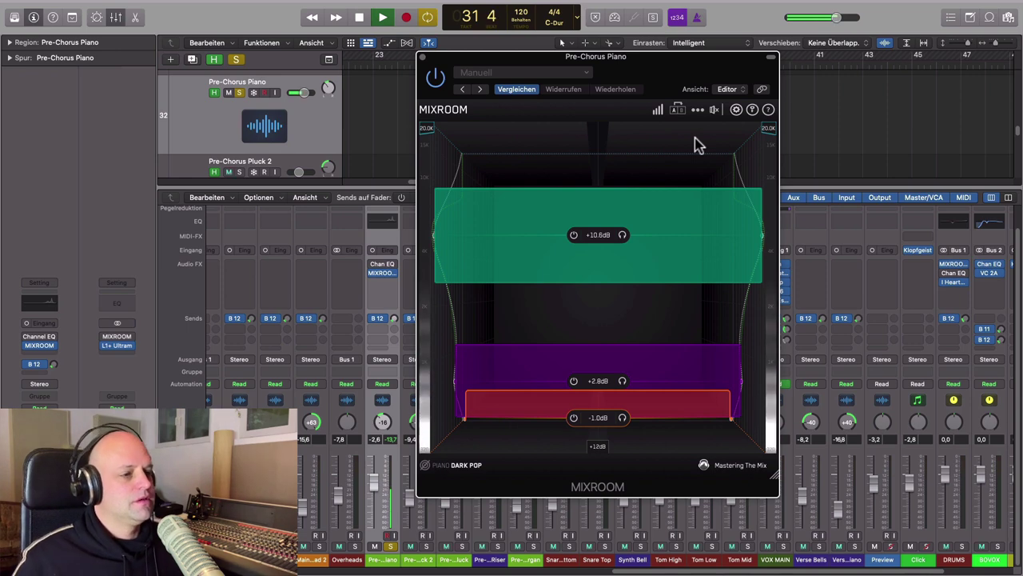
{"action": "left_click_drag", "start_coordinate": [674, 89], "coordinate": [729, 63]}
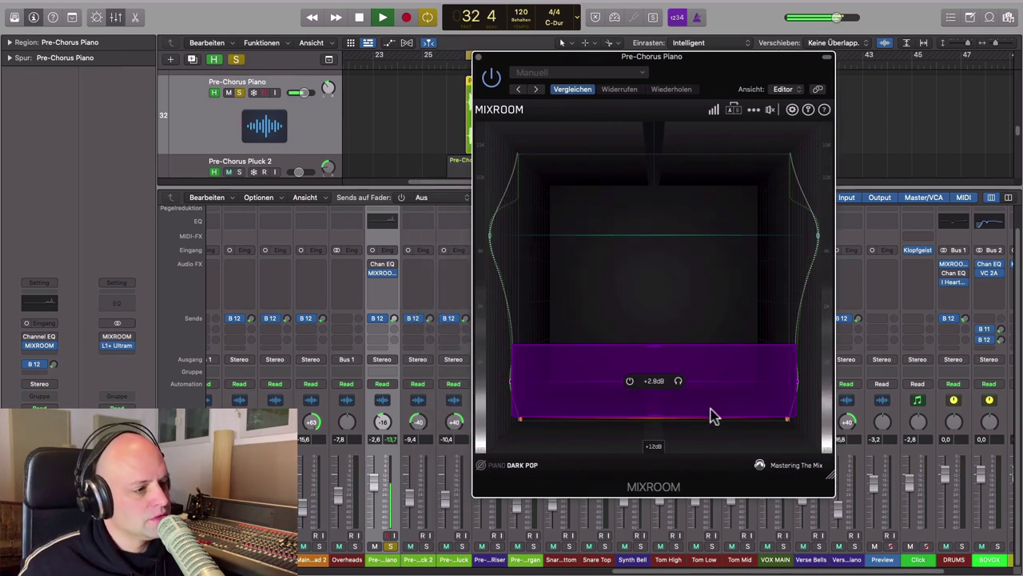
{"action": "key", "text": "space"}
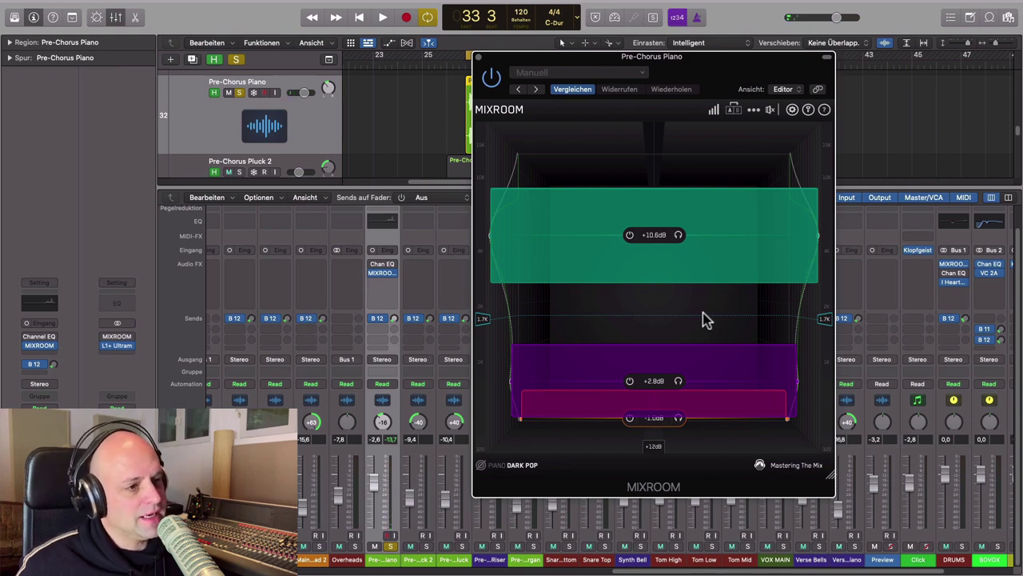
Step: Lower MIXROOM's output gain to -0.5 dB
{"action": "mouse_move", "coordinate": [707, 320]}
{"action": "left_mouse_down"}
{"action": "mouse_move", "coordinate": [715, 237]}
{"action": "mouse_move", "coordinate": [708, 339]}
{"action": "left_mouse_up"}
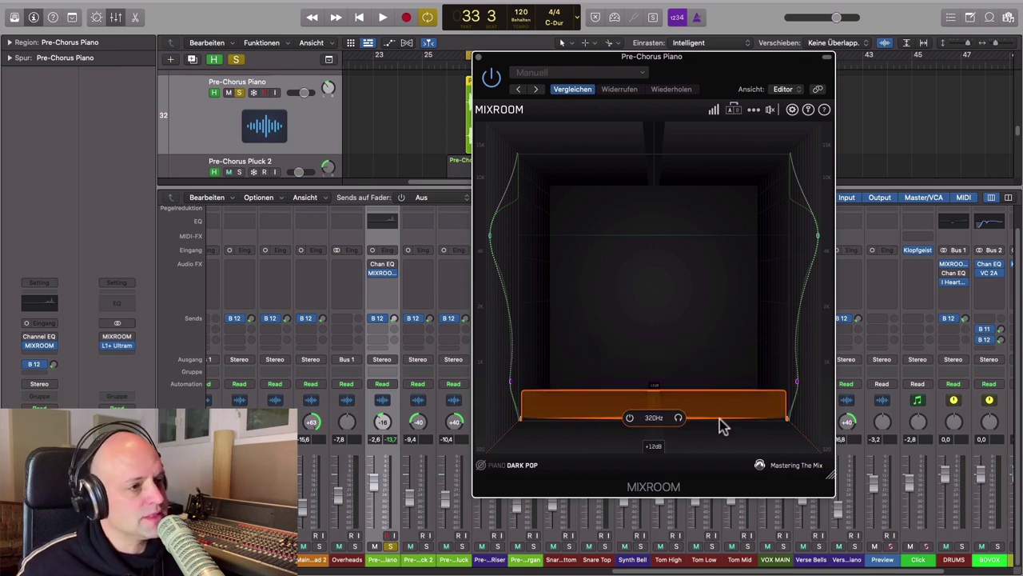
{"action": "left_click", "coordinate": [753, 109]}
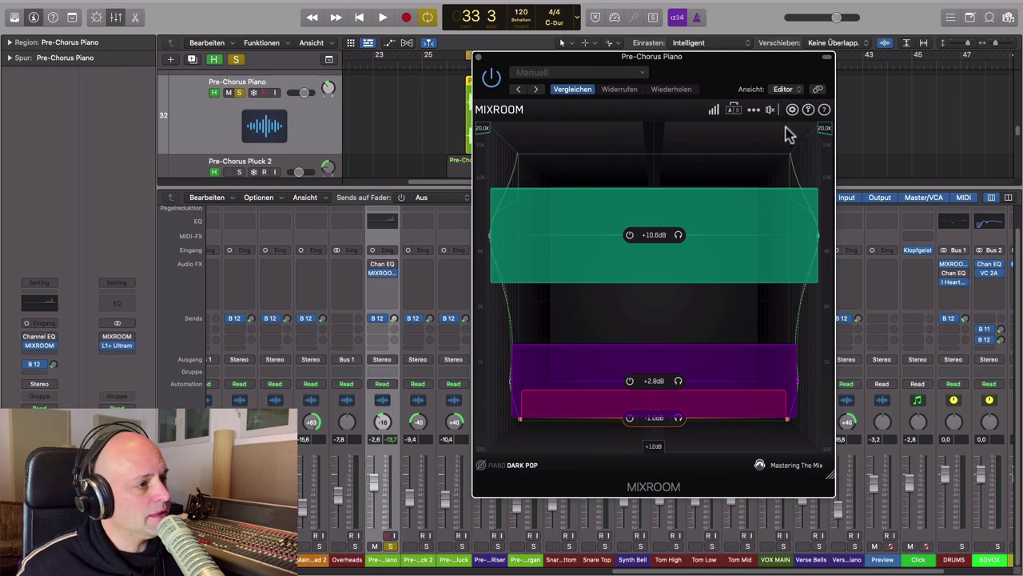
{"action": "mouse_move", "coordinate": [775, 111]}
{"action": "left_click_drag", "start_coordinate": [768, 151], "coordinate": [764, 152]}
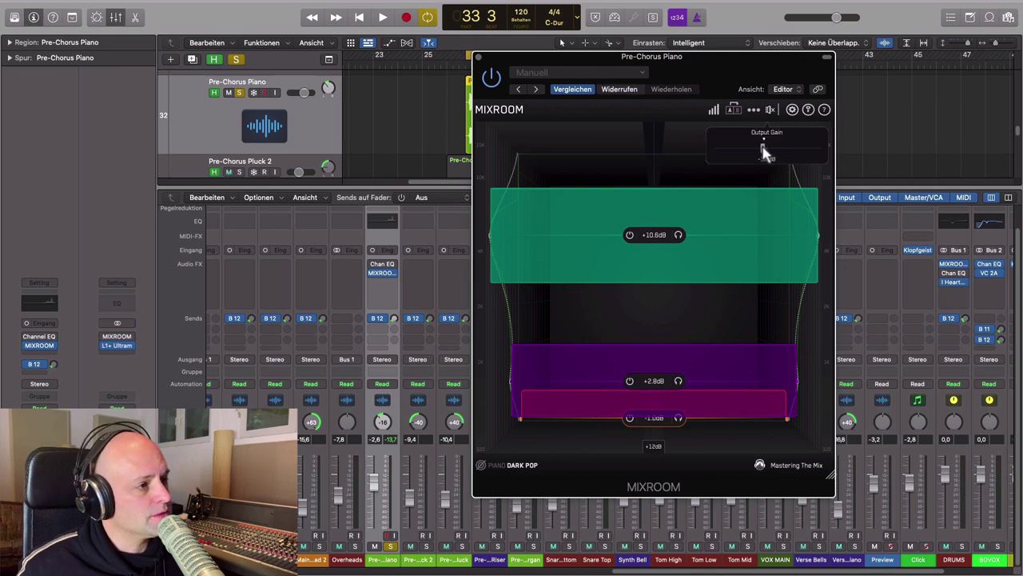
Step: Compare the piano with and without MIXROOM's processing during playback using its internal bypass, leaving the processing active
{"action": "key", "text": "space"}
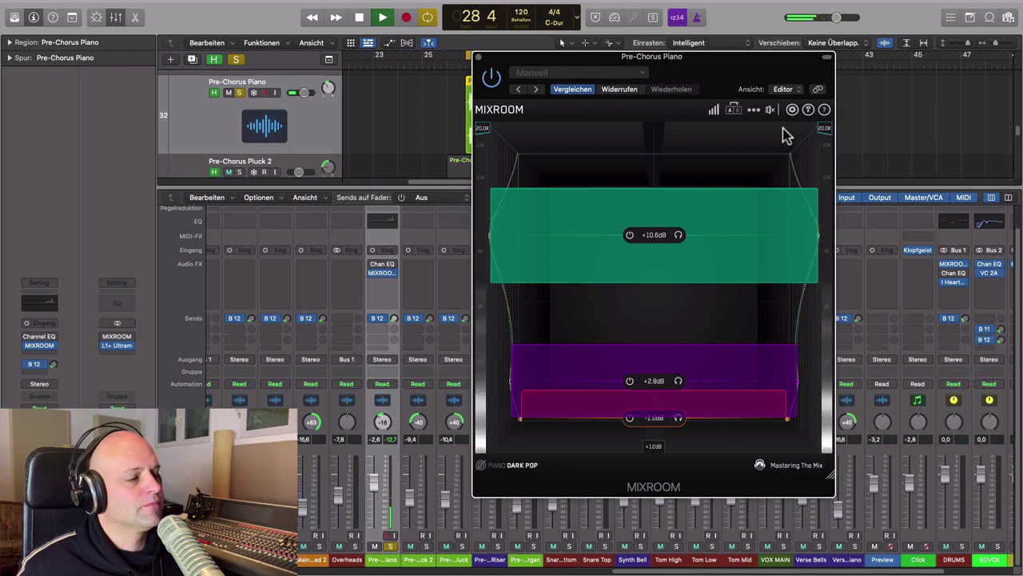
{"action": "mouse_move", "coordinate": [771, 111]}
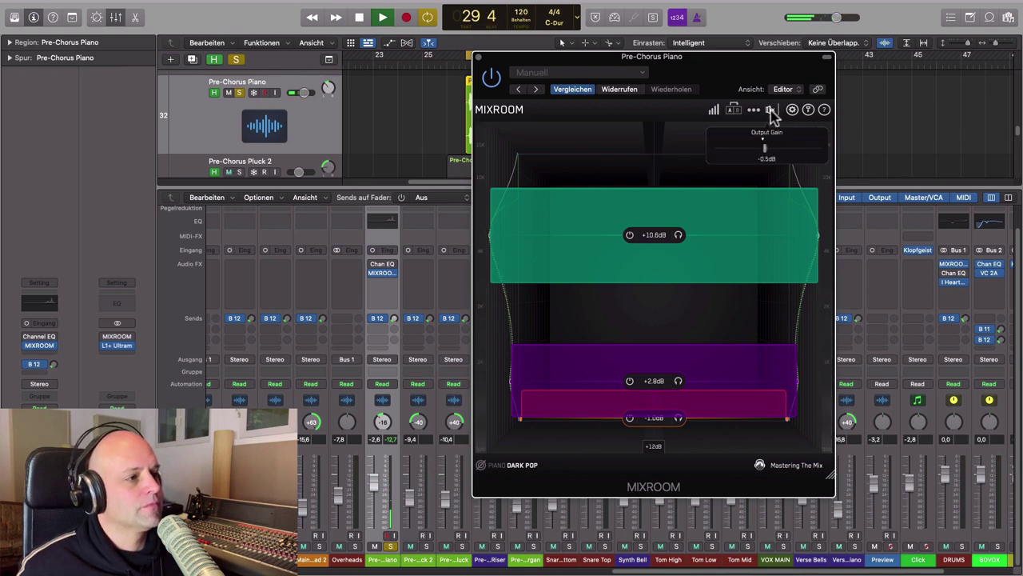
{"action": "left_click", "coordinate": [772, 111]}
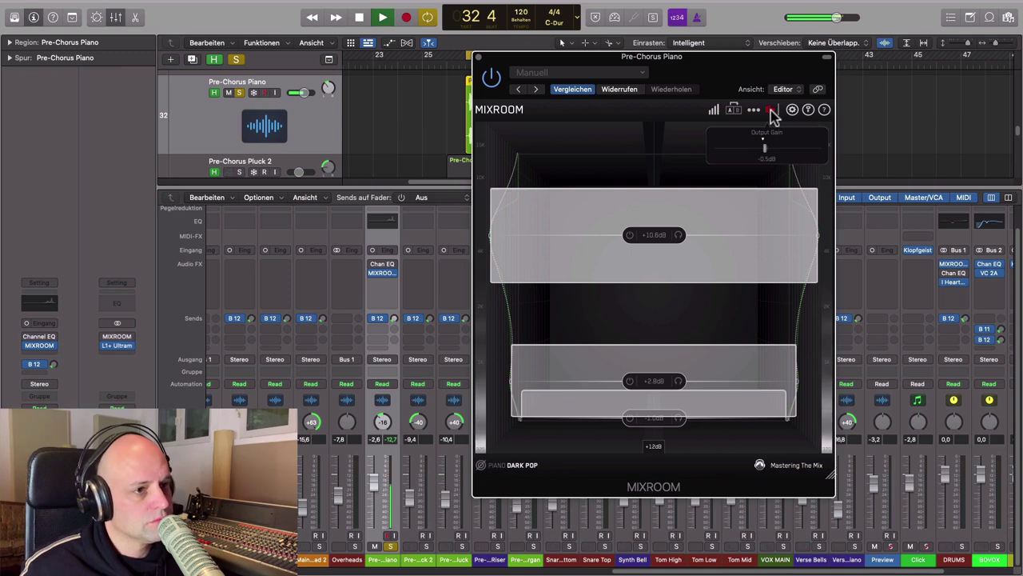
{"action": "key", "text": "space"}
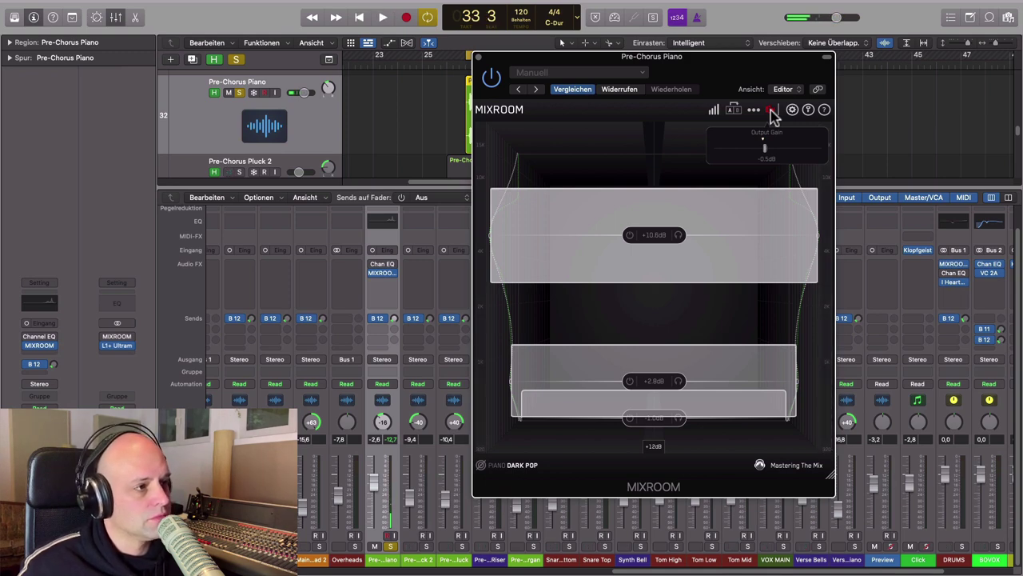
{"action": "left_click", "coordinate": [771, 111]}
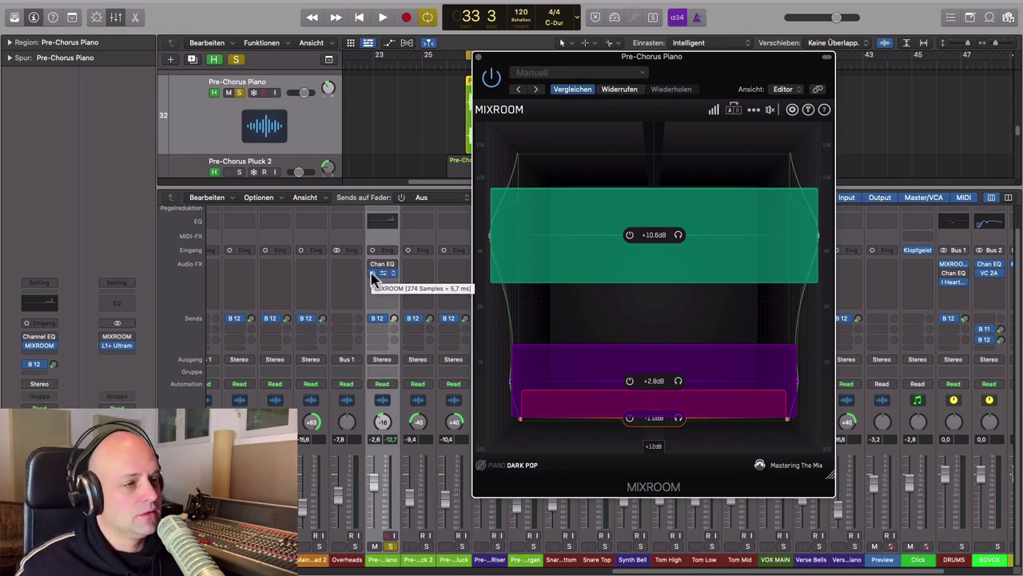
Step: During playback, bypass MIXROOM and enable the Channel EQ on the Pre-Chorus Piano channel to compare both EQs
{"action": "key", "text": "space"}
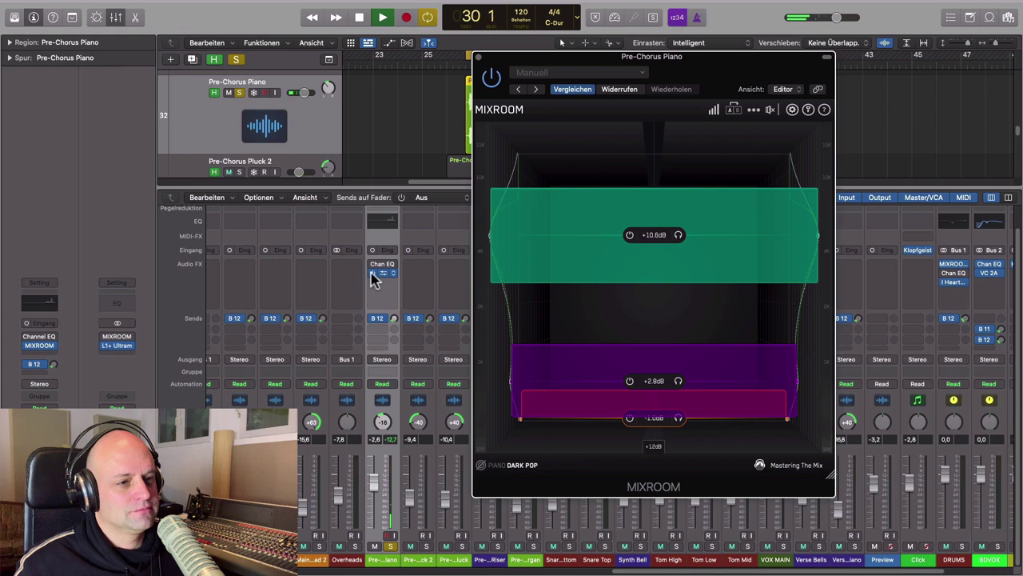
{"action": "left_click", "coordinate": [372, 274]}
{"action": "left_click", "coordinate": [373, 264]}
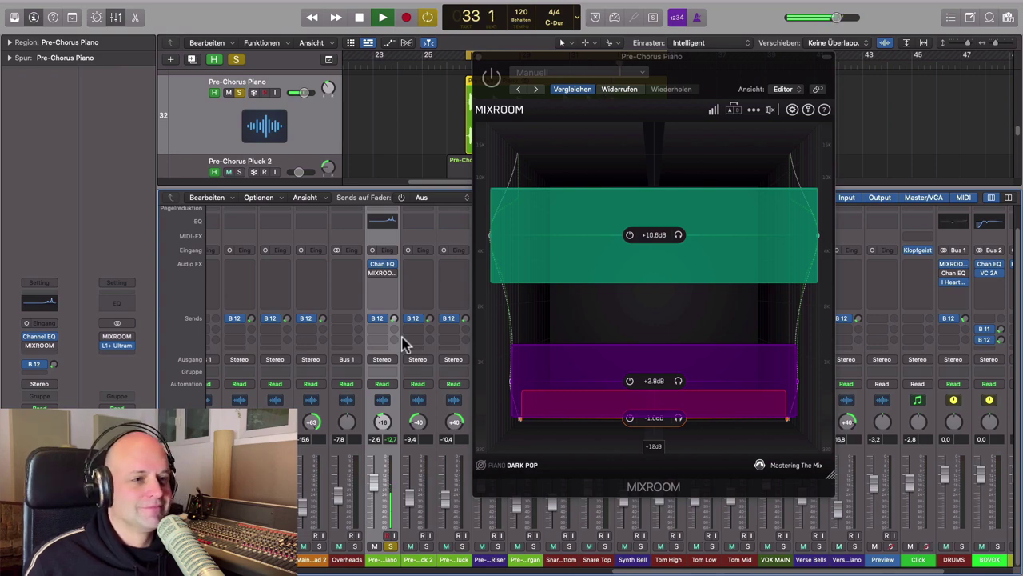
{"action": "key", "text": "space"}
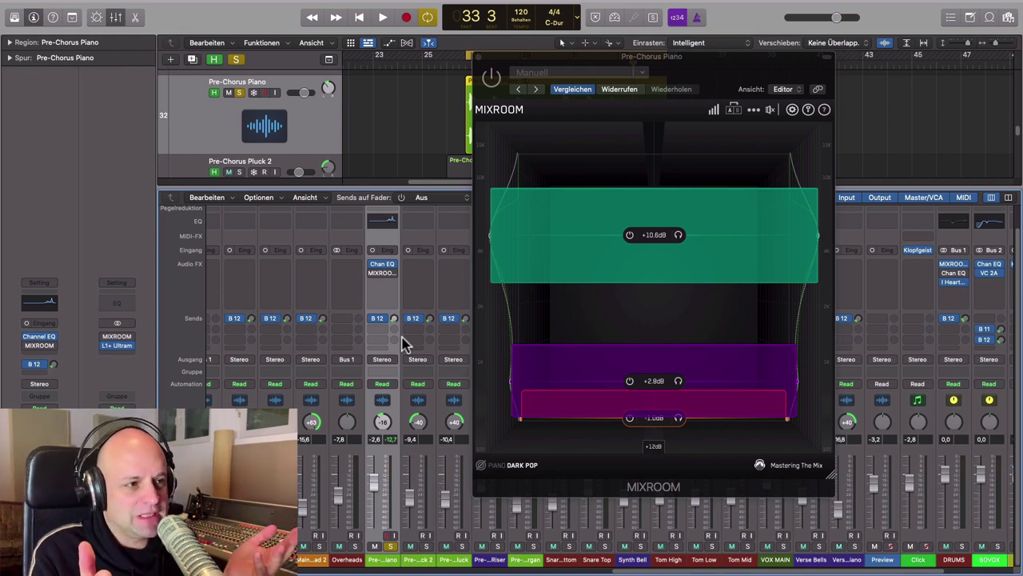
Step: Examine the Channel EQ curve side by side with MIXROOM's smart bands, and close both plug-in windows
{"action": "left_click", "coordinate": [385, 266]}
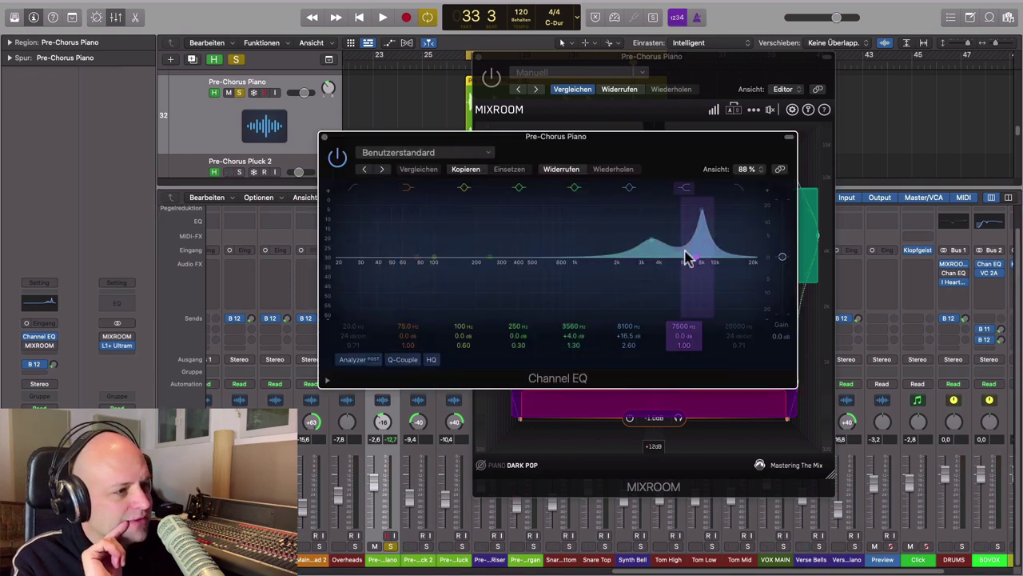
{"action": "left_click_drag", "start_coordinate": [731, 161], "coordinate": [432, 84]}
{"action": "left_click_drag", "start_coordinate": [756, 58], "coordinate": [789, 60]}
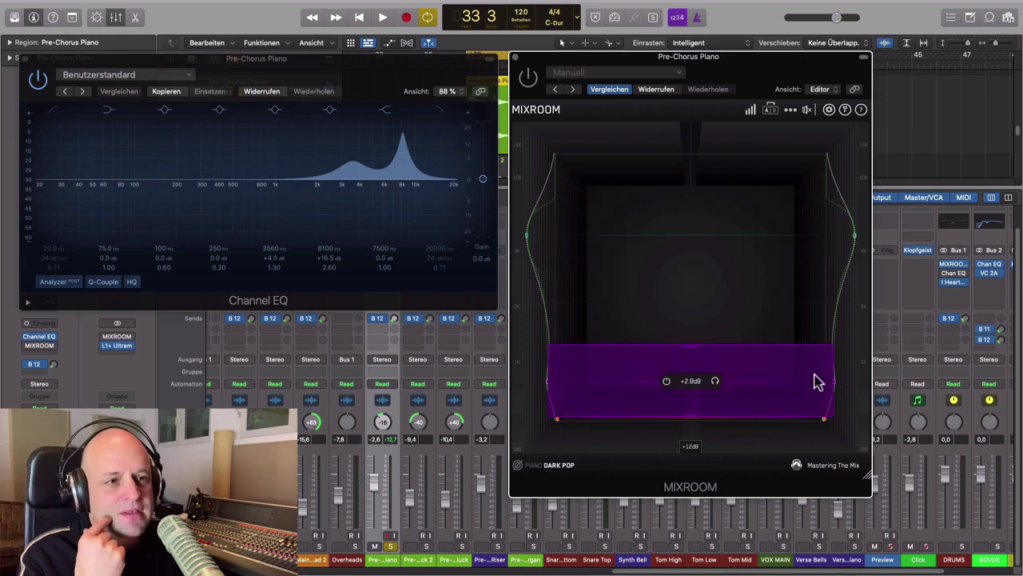
{"action": "left_click", "coordinate": [517, 64]}
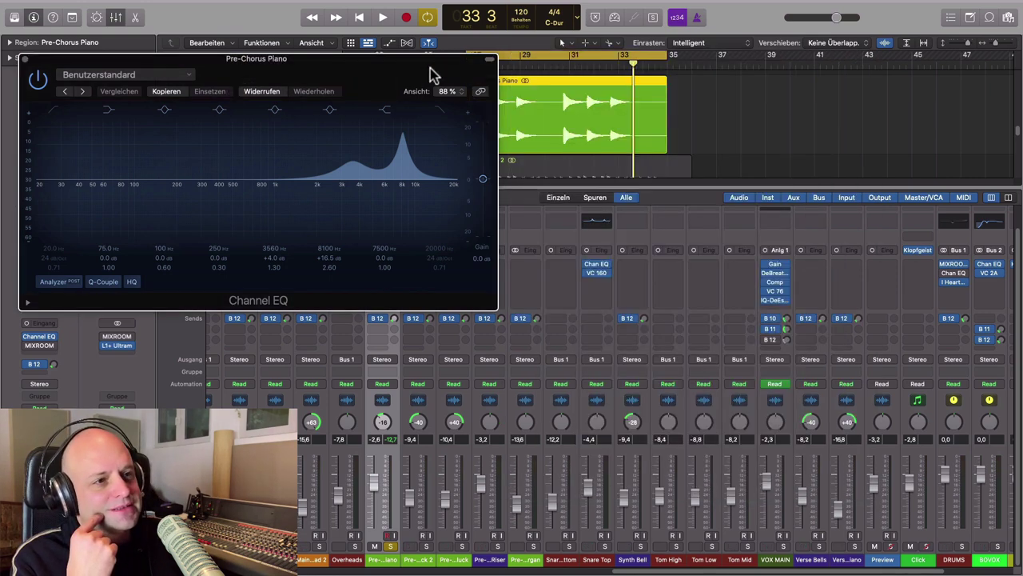
{"action": "left_click_drag", "start_coordinate": [403, 77], "coordinate": [865, 220]}
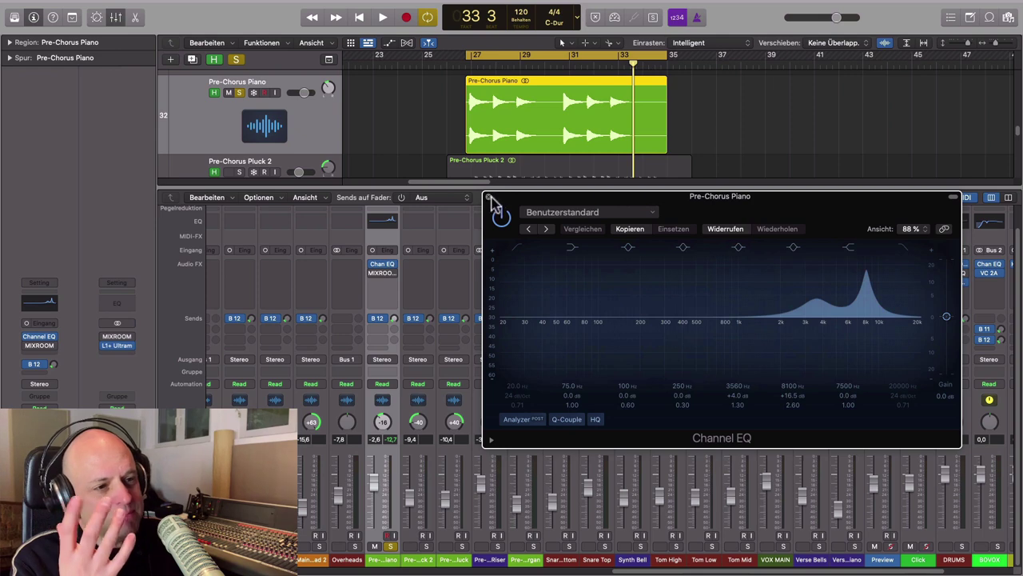
{"action": "left_click", "coordinate": [489, 198]}
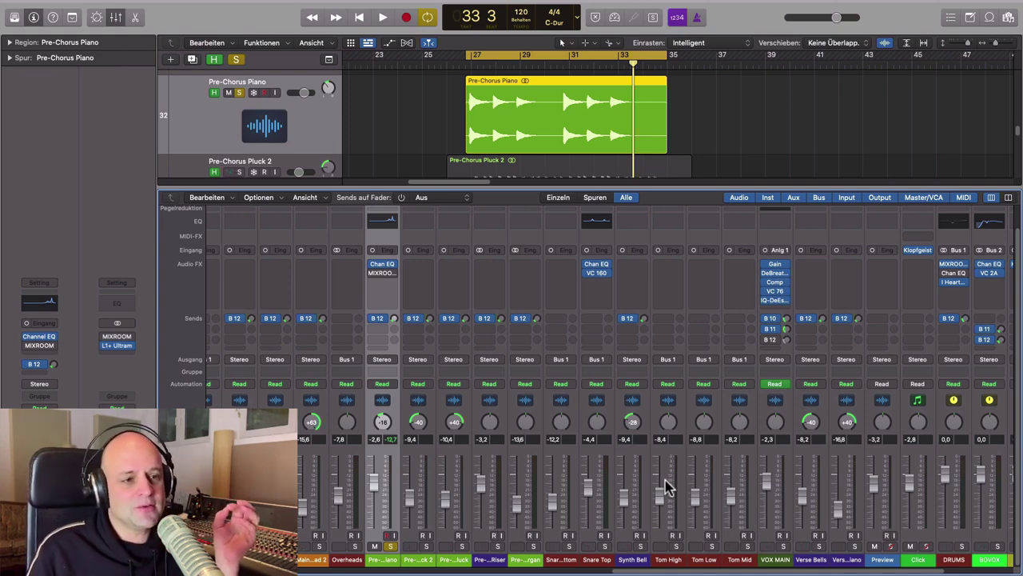
Step: Reopen MIXROOM on the Pre-Chorus Piano and reduce the green upper band's boost, setting its frequency to about 4890 Hz
{"action": "left_click", "coordinate": [387, 274]}
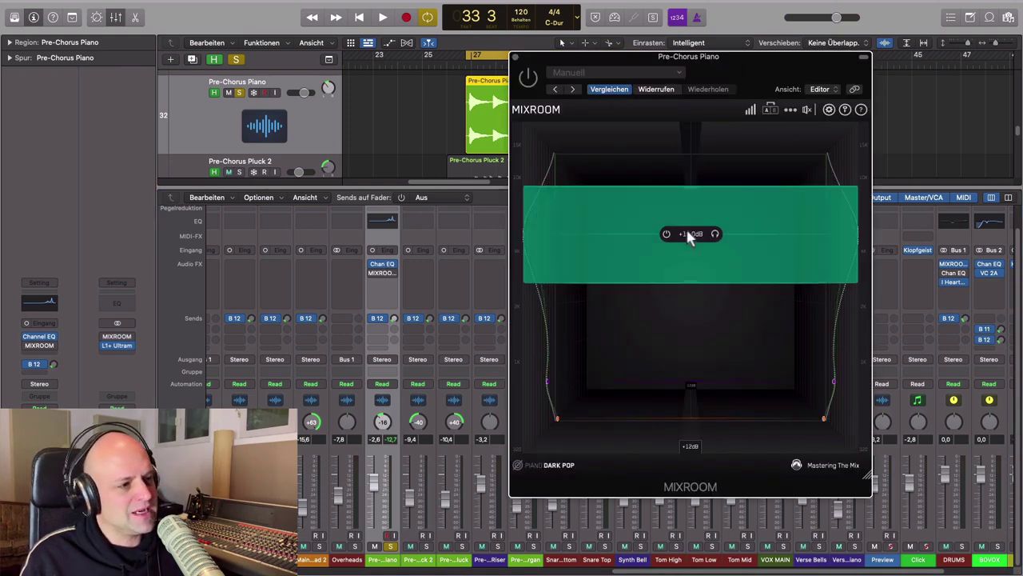
{"action": "mouse_move", "coordinate": [687, 289]}
{"action": "left_mouse_down"}
{"action": "mouse_move", "coordinate": [687, 235]}
{"action": "mouse_move", "coordinate": [682, 303]}
{"action": "mouse_move", "coordinate": [680, 286]}
{"action": "left_mouse_up"}
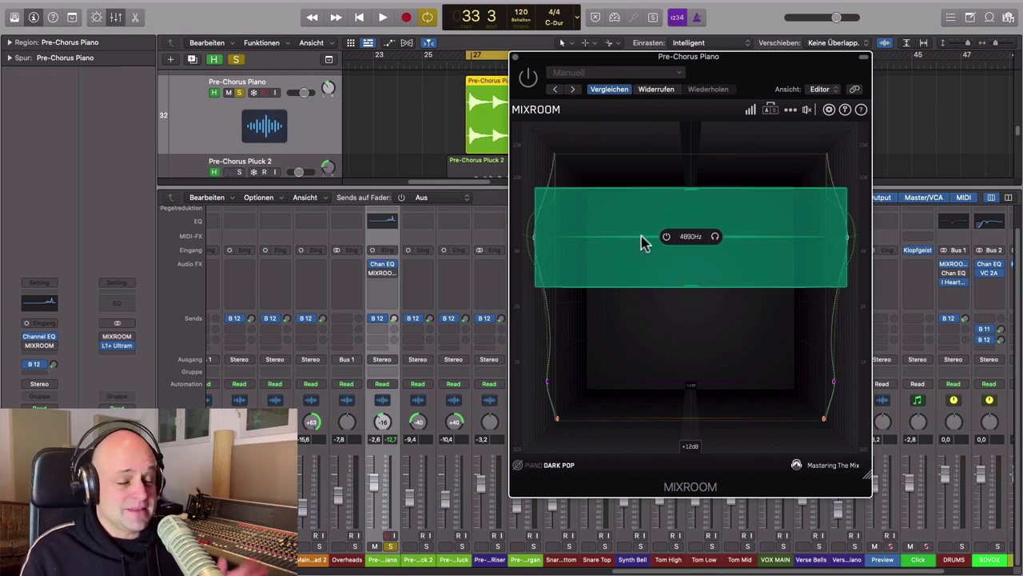